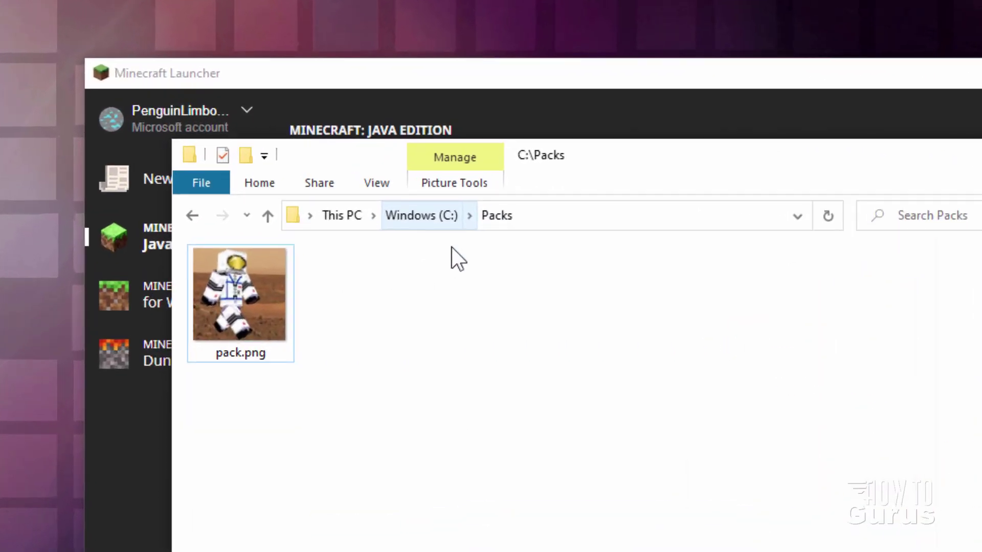
From the launcher's Installations list, open the Latest release 1.17.1 .minecraft folder
mouse_move(217, 314)
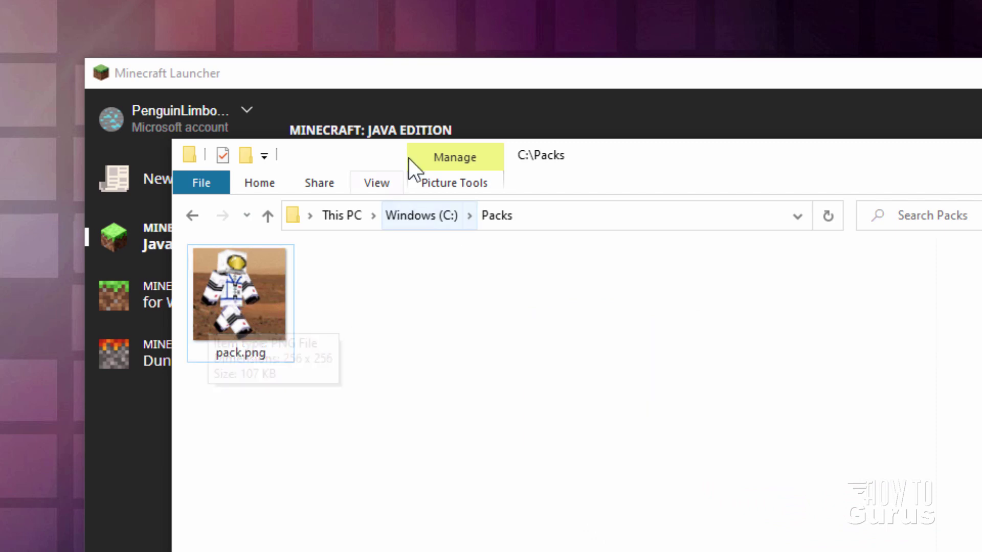
left_click(362, 83)
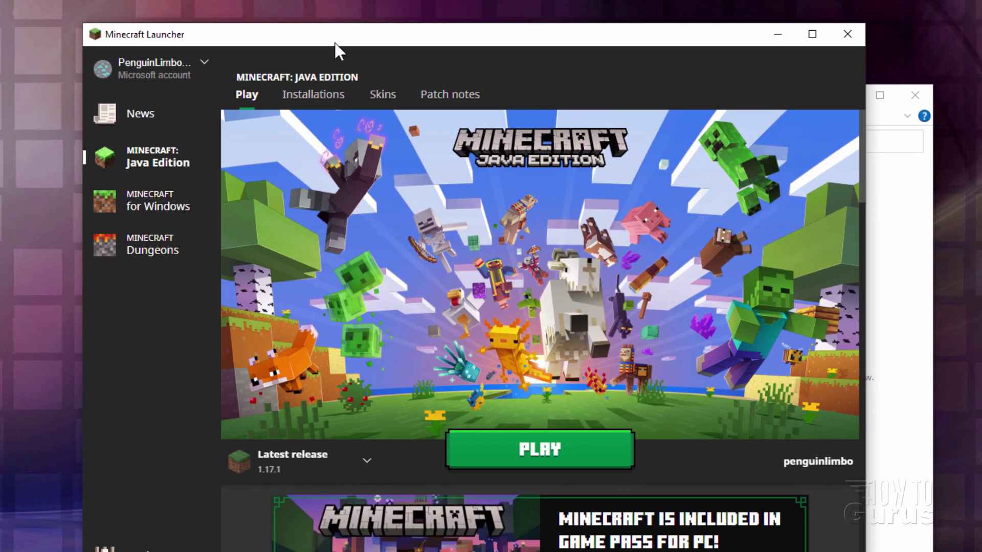
left_click_drag(335, 42, 320, 40)
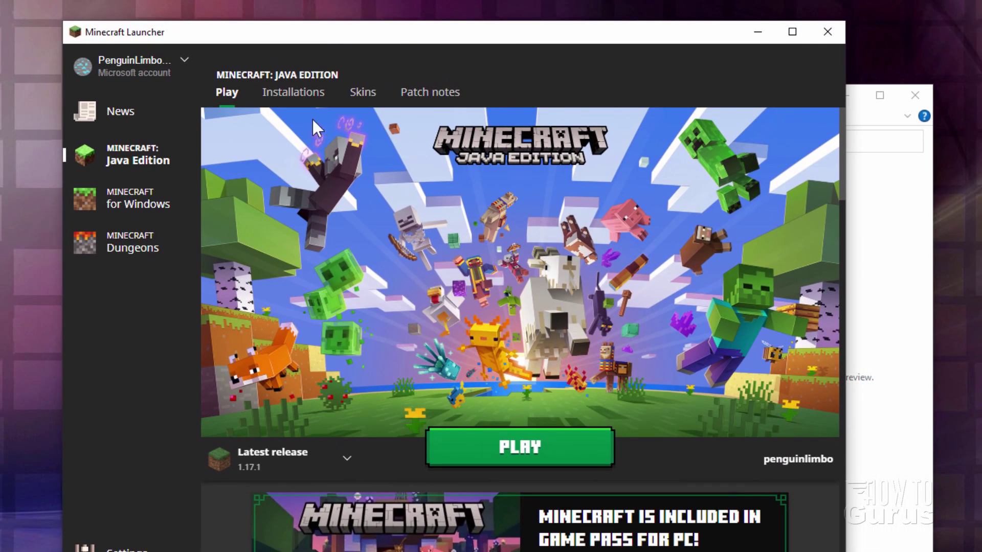
left_click(290, 97)
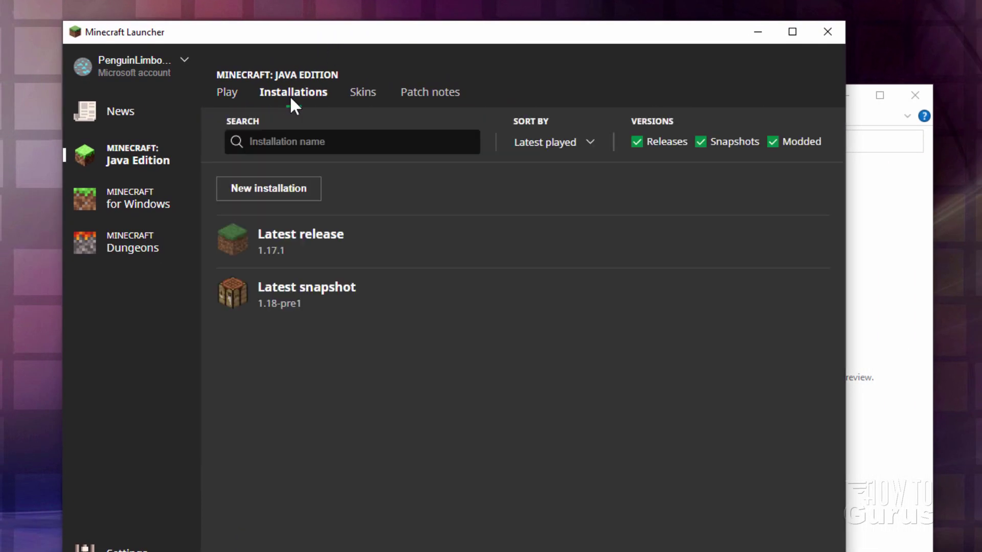
mouse_move(513, 251)
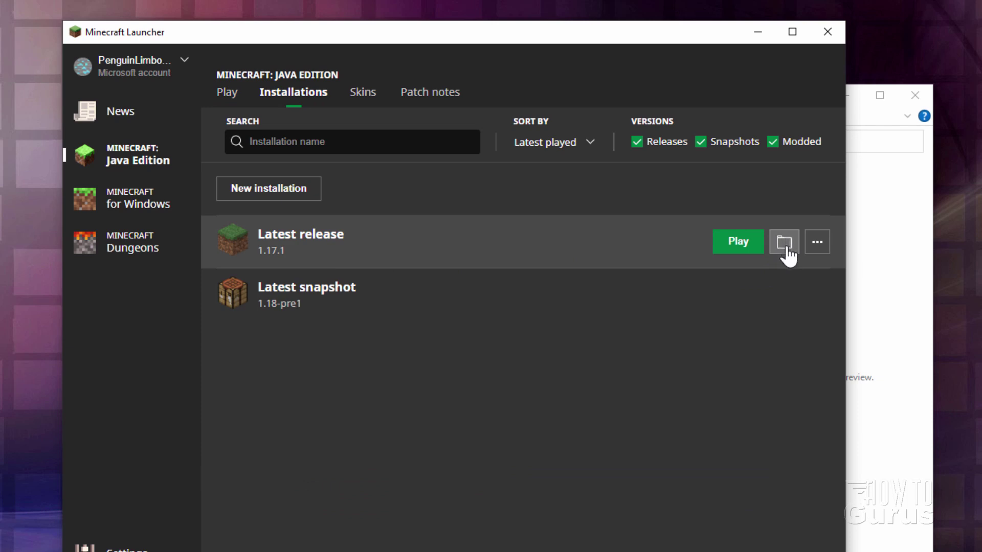
left_click(785, 243)
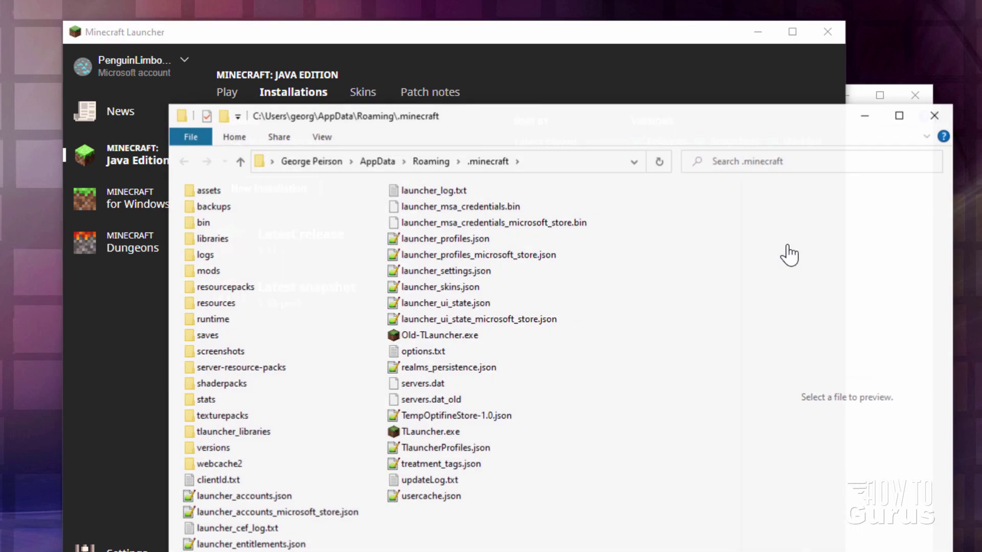
Arrange the .minecraft window beside the Packs folder window
left_click_drag(476, 118, 706, 146)
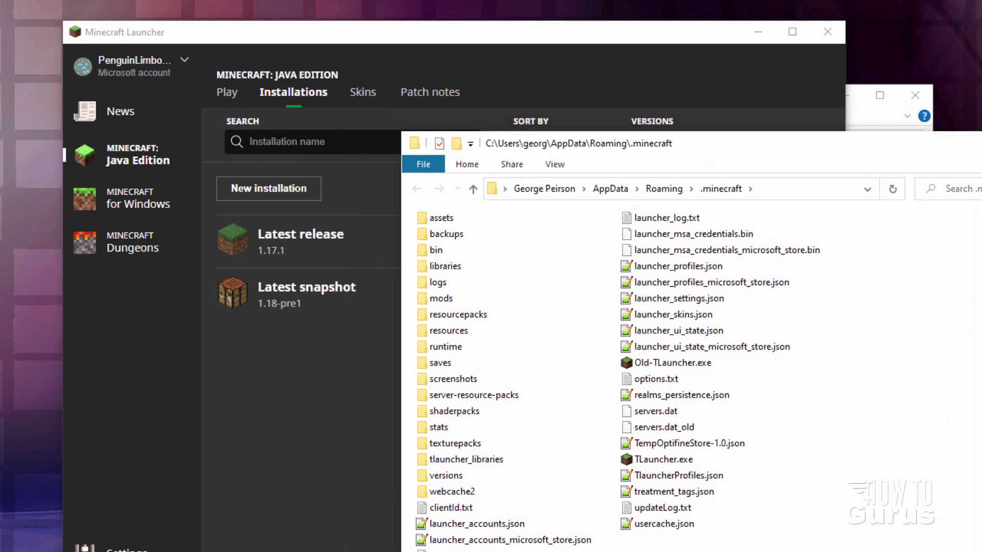
key("alt+Tab")
left_click(954, 174)
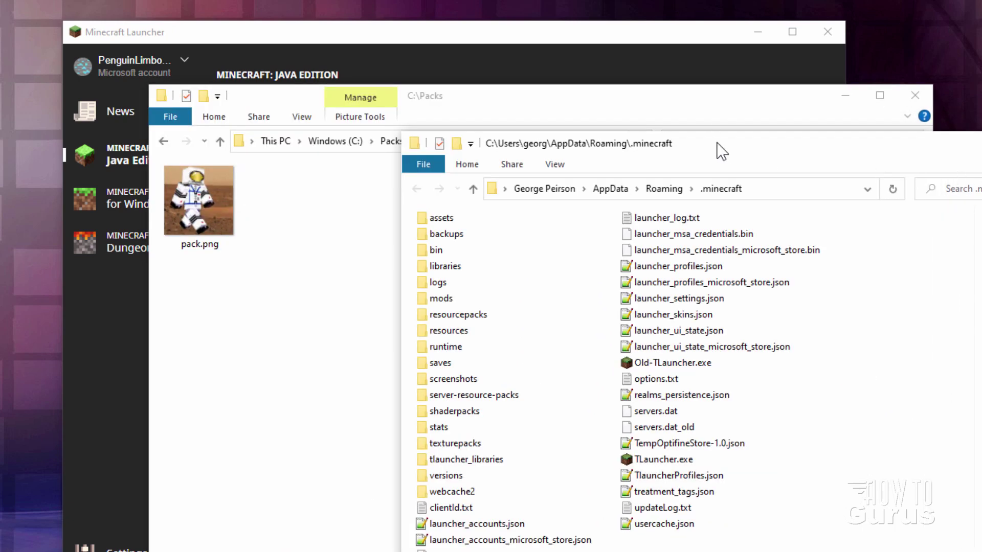
left_click_drag(716, 142, 704, 128)
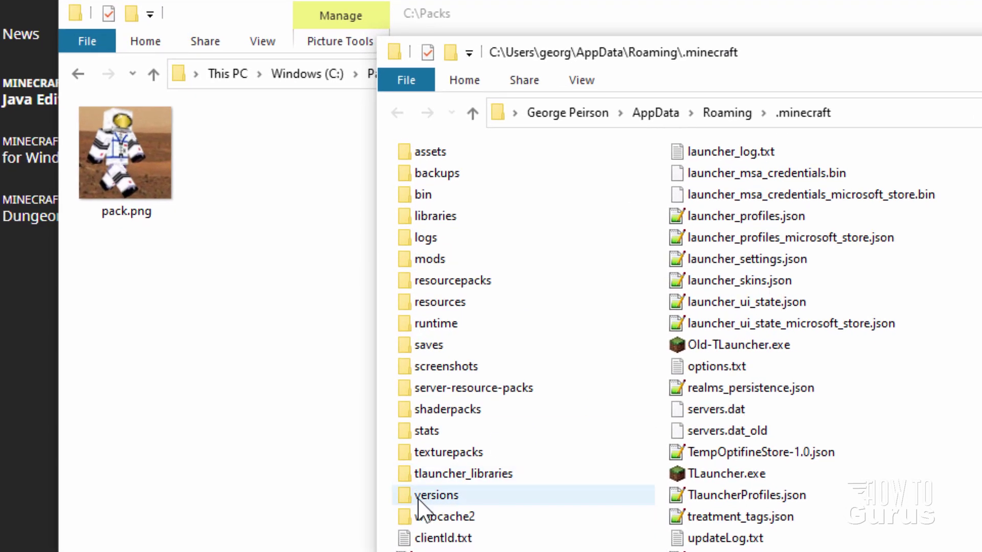
Open versions\1.17.1, select 1.17.1.jar and show the folder's view options
double_click(417, 493)
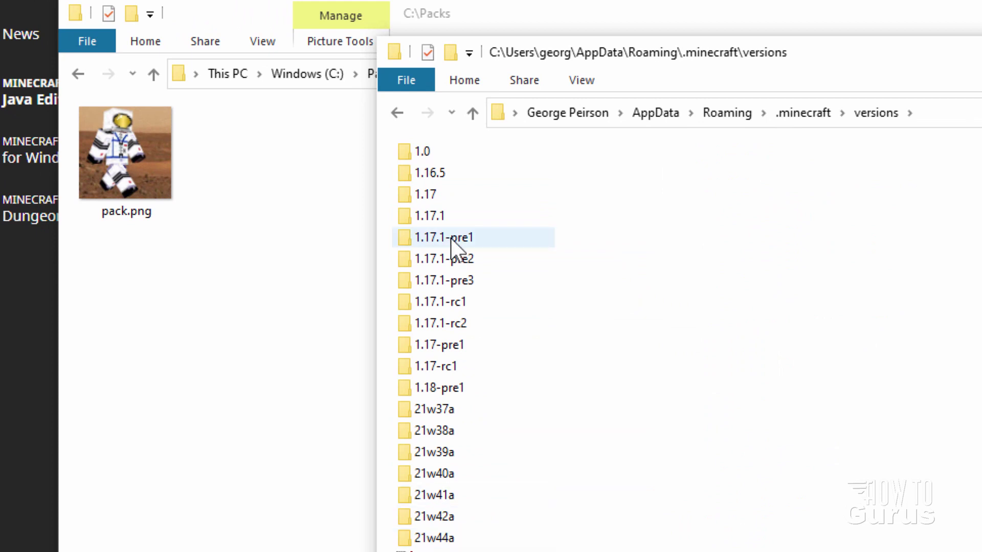
double_click(406, 216)
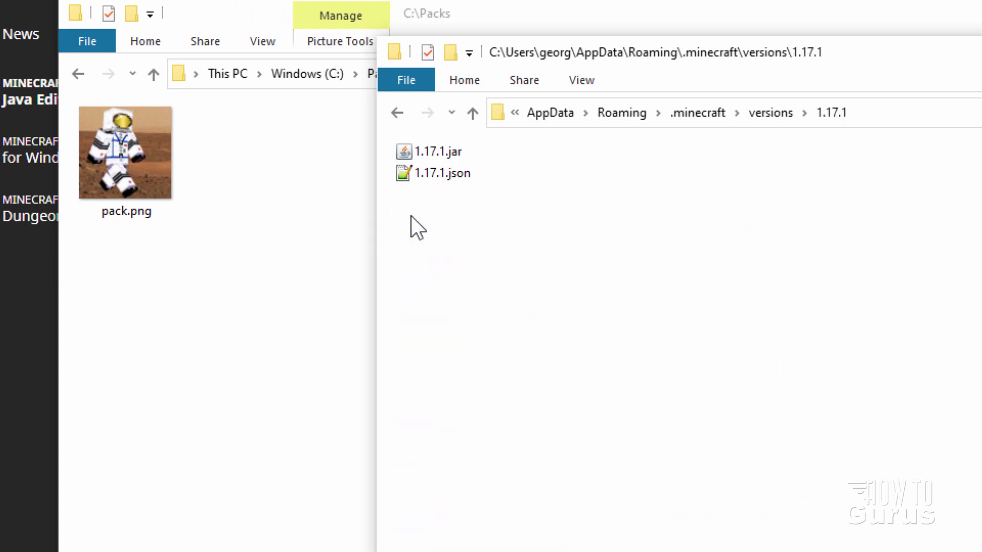
left_click(425, 156)
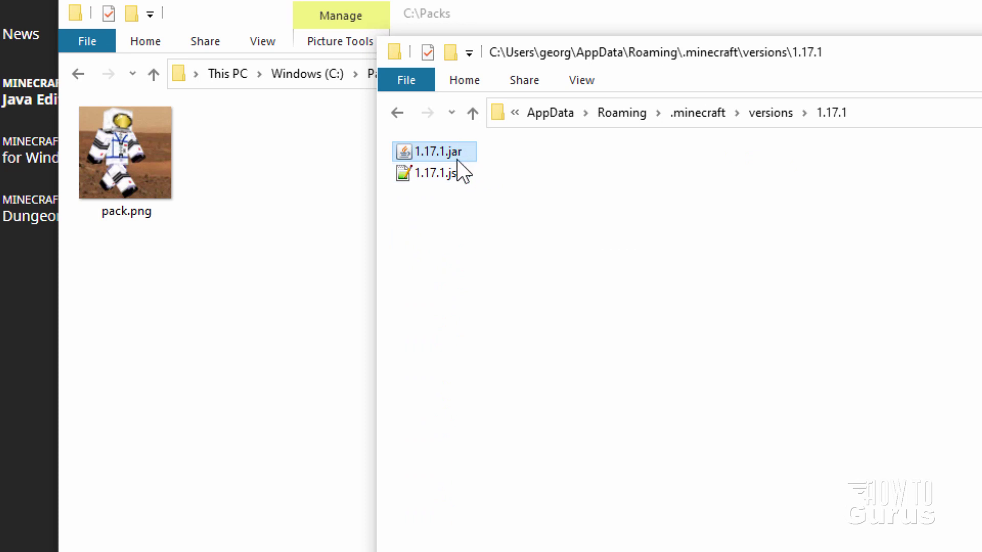
left_click(582, 81)
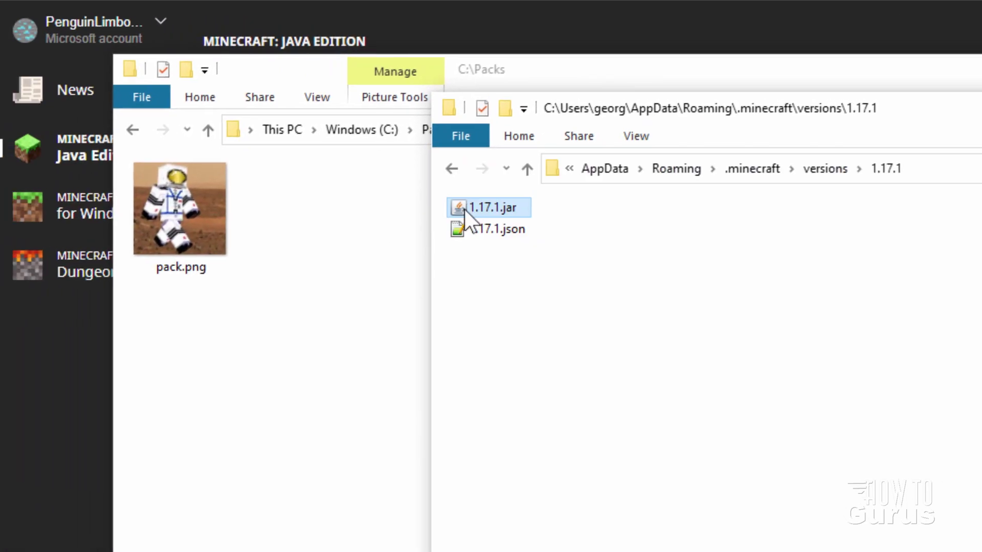
Right-drag 1.17.1.jar from versions\1.17.1 into C:\Packs and choose Copy here
left_click_drag(473, 207, 274, 367)
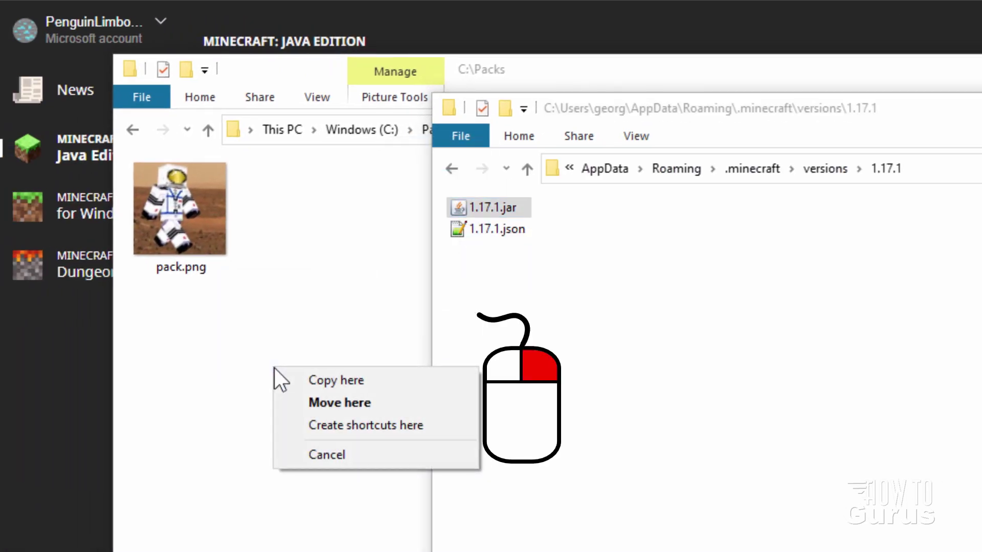
left_click(298, 379)
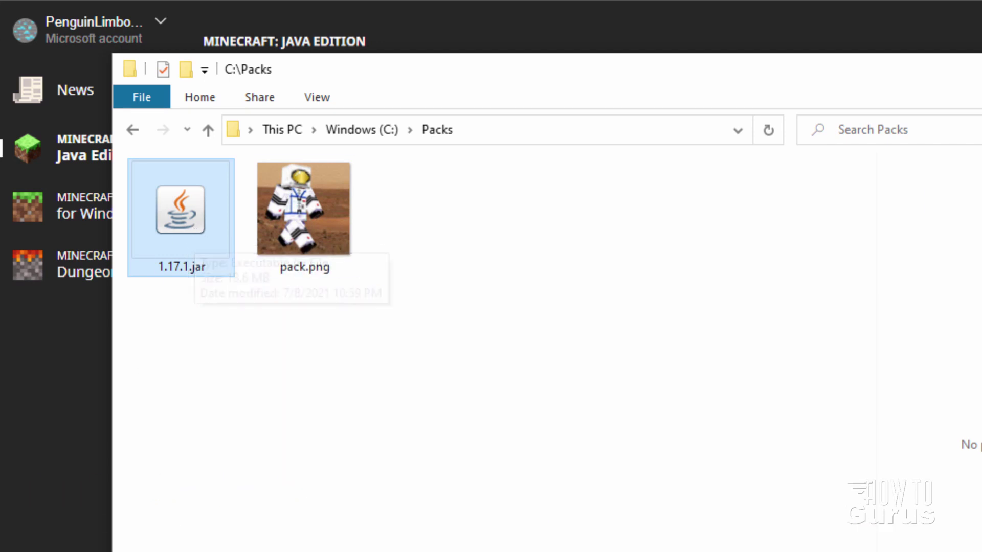
key("alt+Tab")
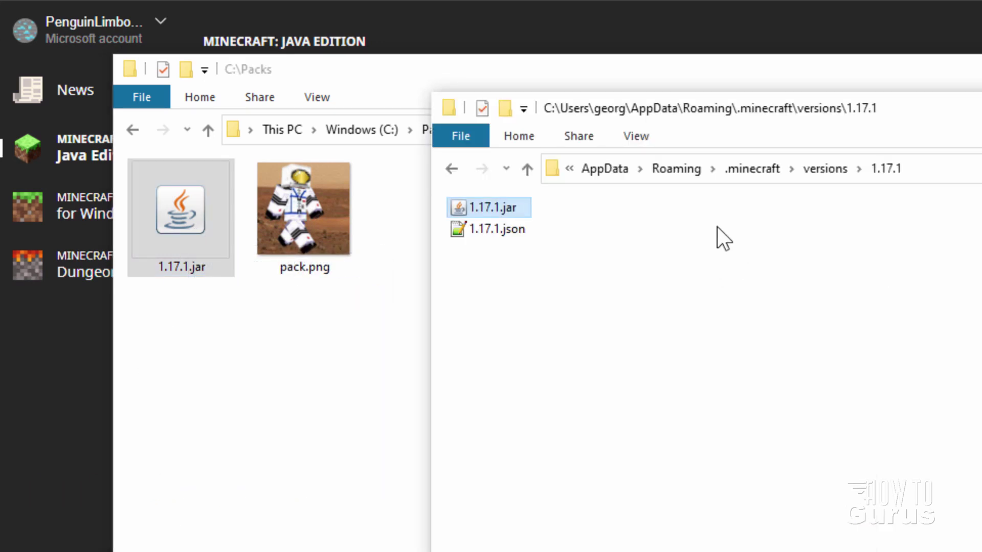
Switch to versions\1.16.5 and copy 1.16.5.jar into C:\Packs
left_click(859, 169)
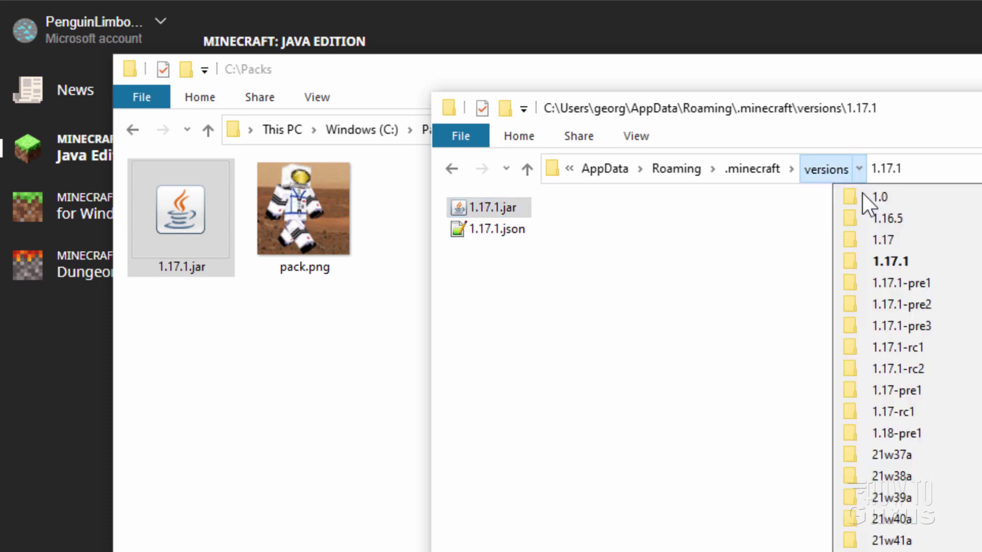
left_click(887, 219)
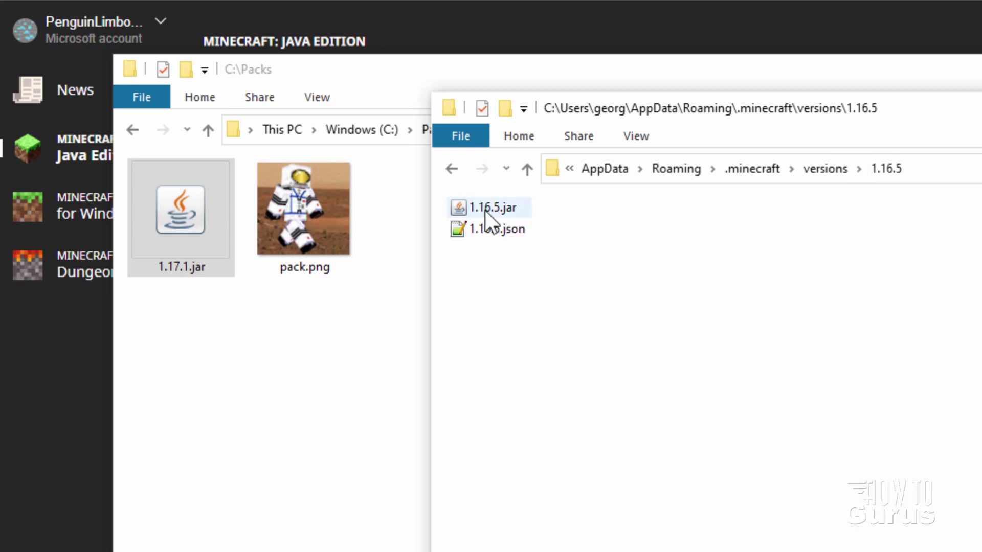
left_click_drag(484, 210, 237, 379)
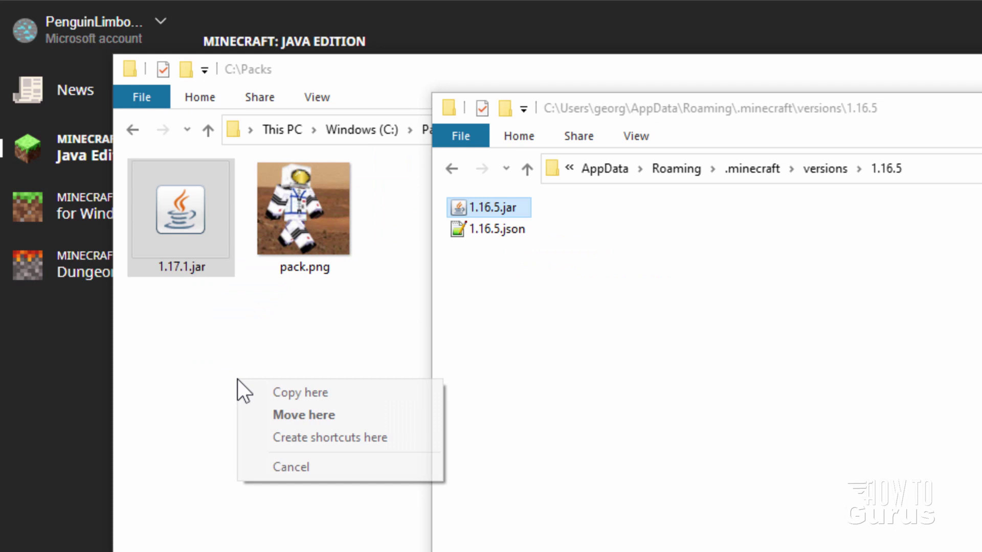
left_click(268, 392)
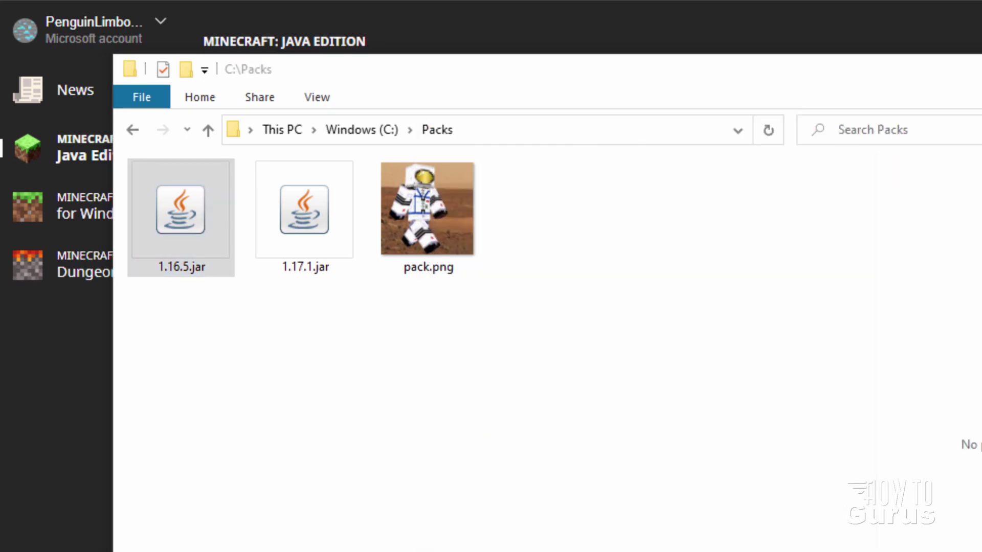
Rename 1.17.1.jar to 1.17.1.zip, accepting the extension change
left_click(306, 269)
left_click(323, 269)
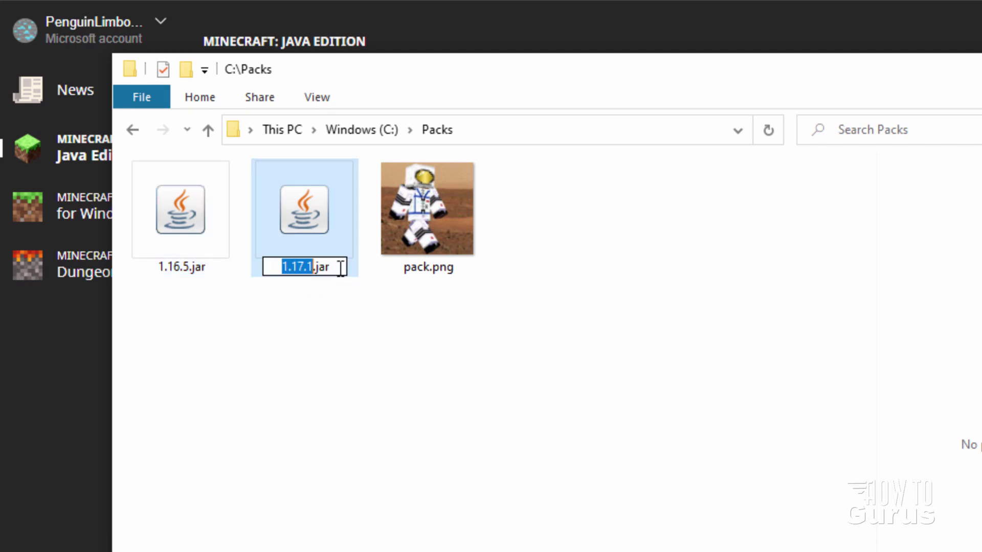
left_click(340, 268)
key("BackSpace")
key("BackSpace")
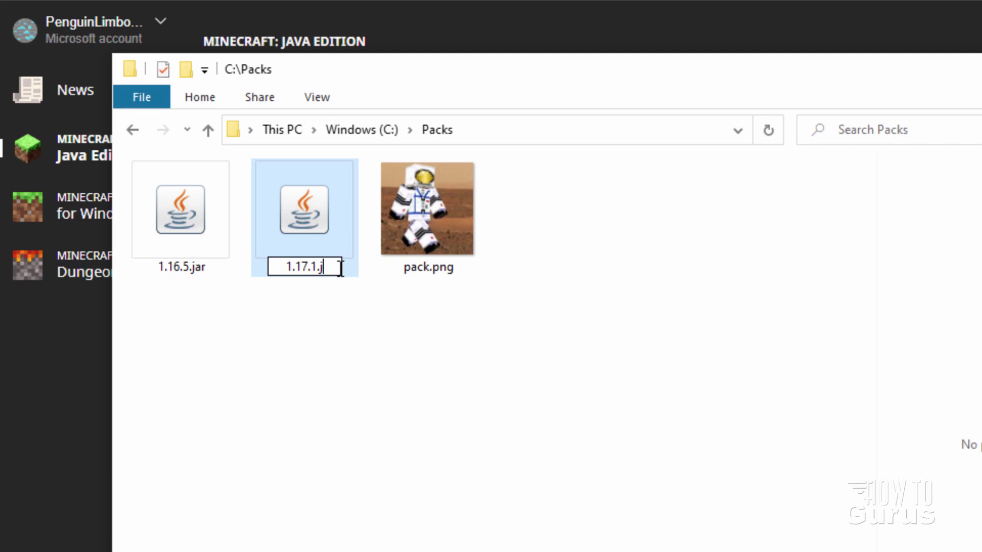
type("zip")
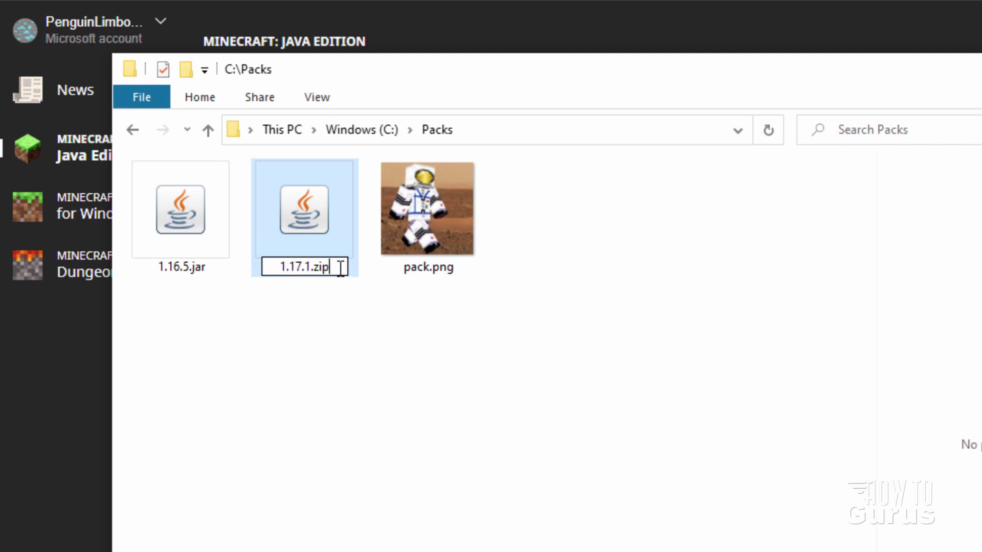
left_click(356, 321)
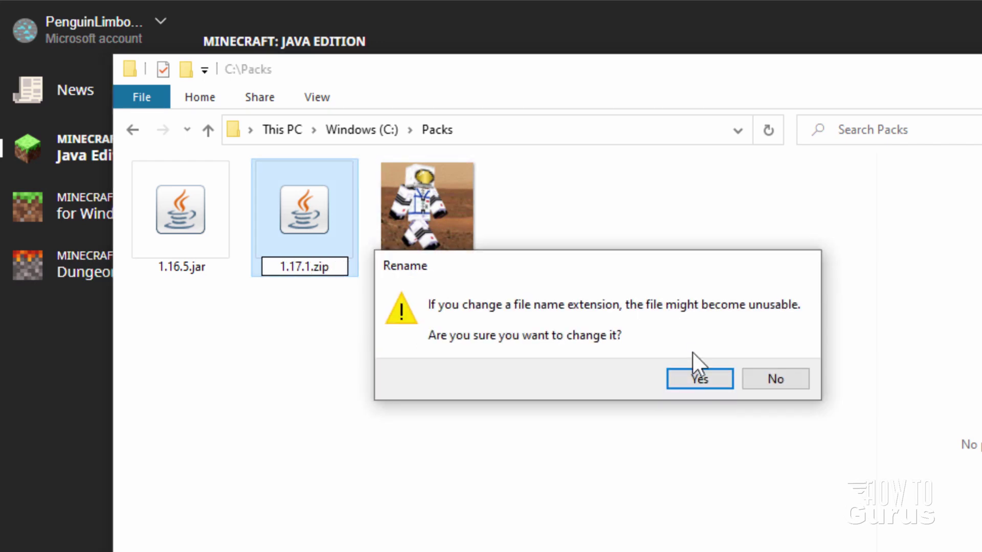
left_click(703, 378)
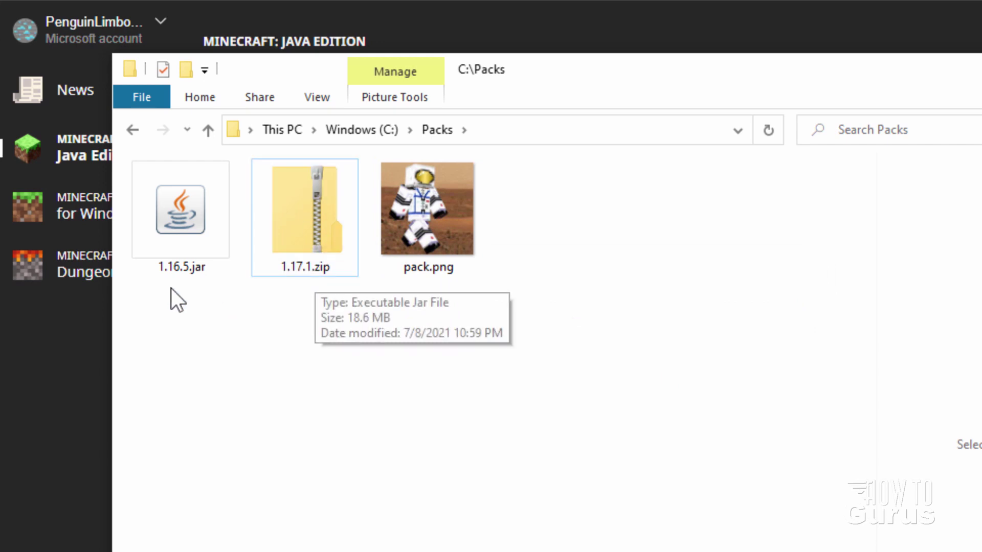
Rename 1.16.5.jar to 1.16.5.zip, accepting the extension change
left_click(178, 268)
left_click(206, 267)
left_click(212, 266)
key("BackSpace")
key("BackSpace")
key("BackSpace")
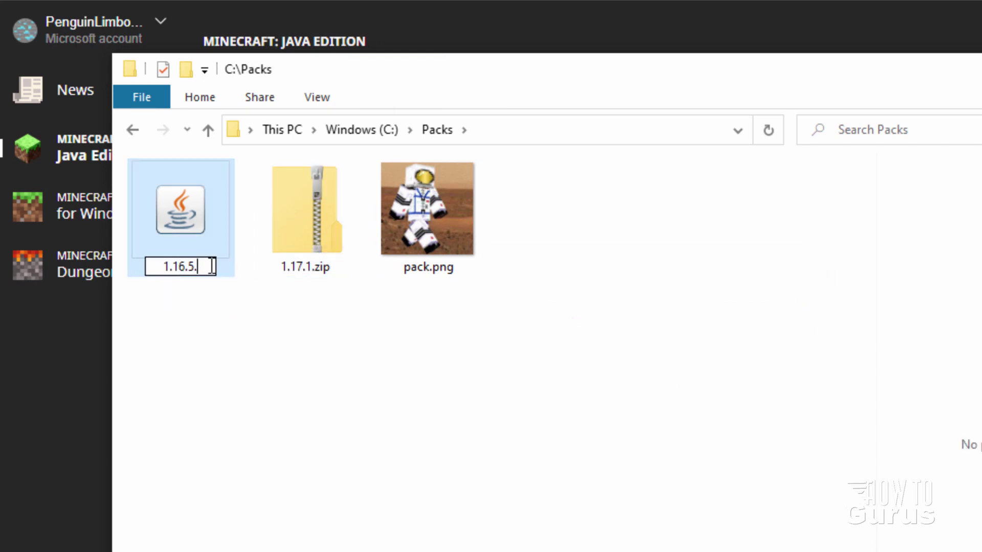
type("zip")
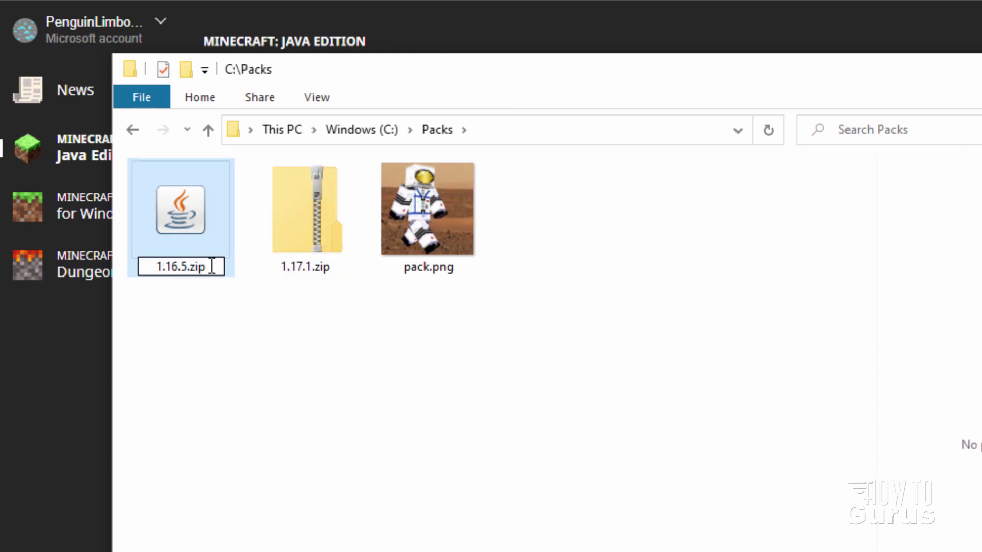
key("Return")
left_click(695, 383)
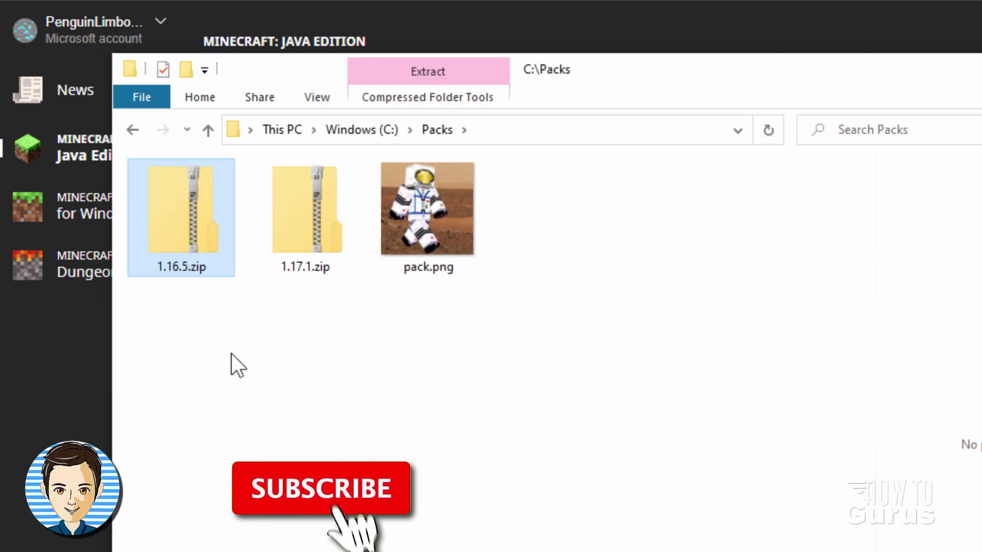
Create a new folder named 'assets' in C:\Packs
left_click(242, 352)
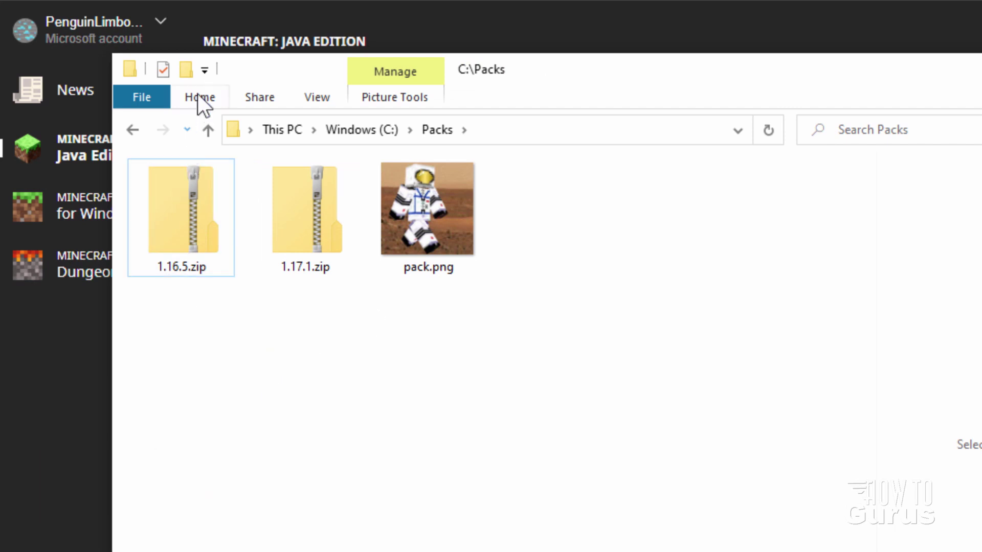
left_click(185, 70)
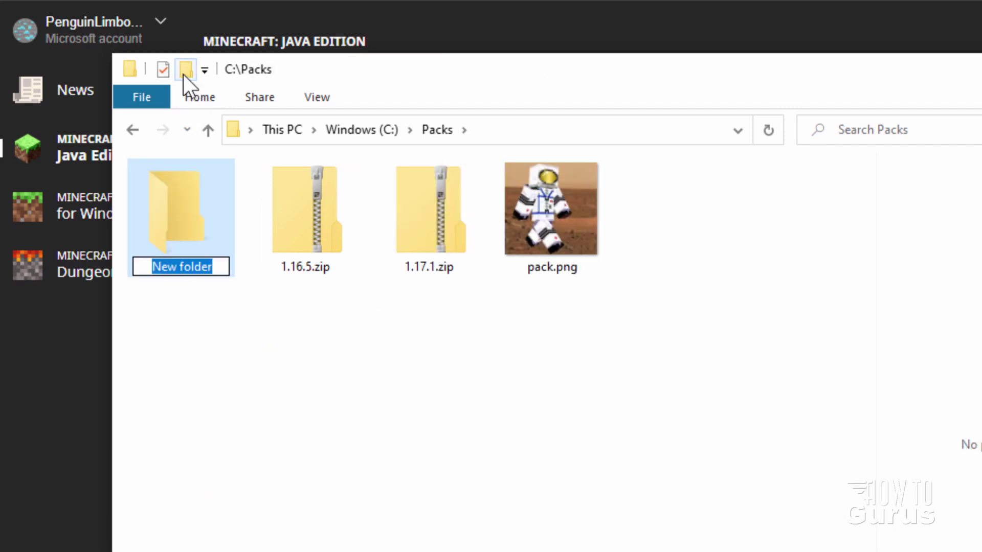
type("assets")
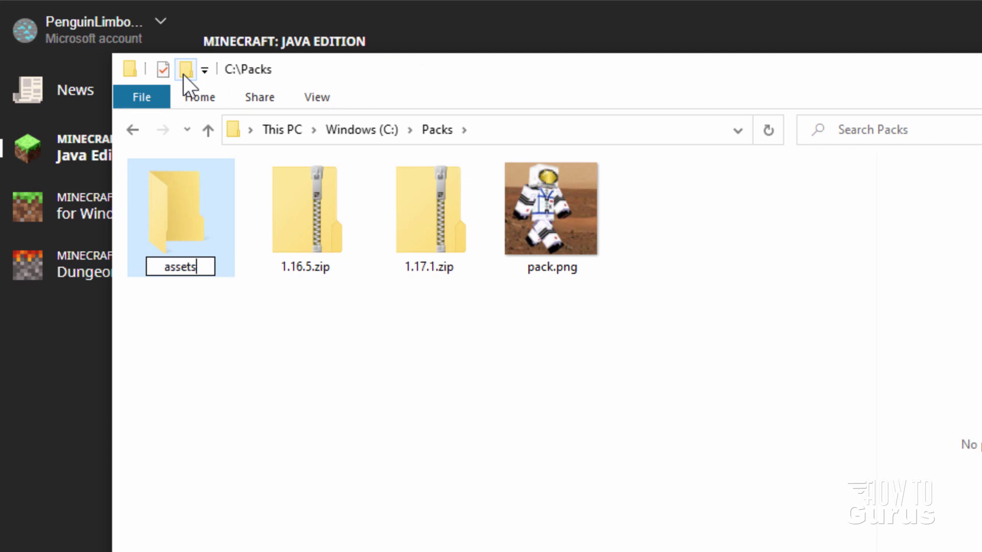
left_click(238, 361)
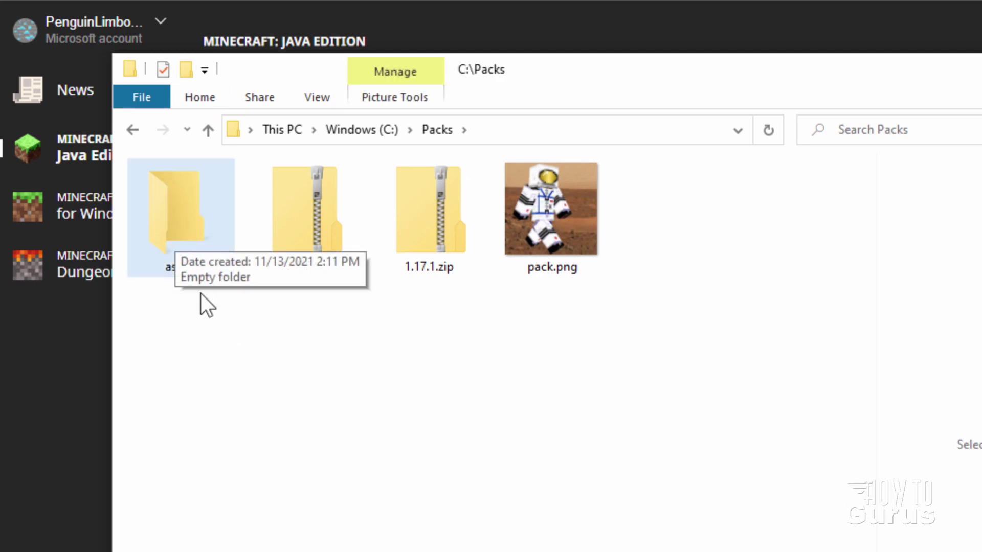
Open 1.17.1.zip in a new window and browse to assets\minecraft\textures\block
left_click(436, 210)
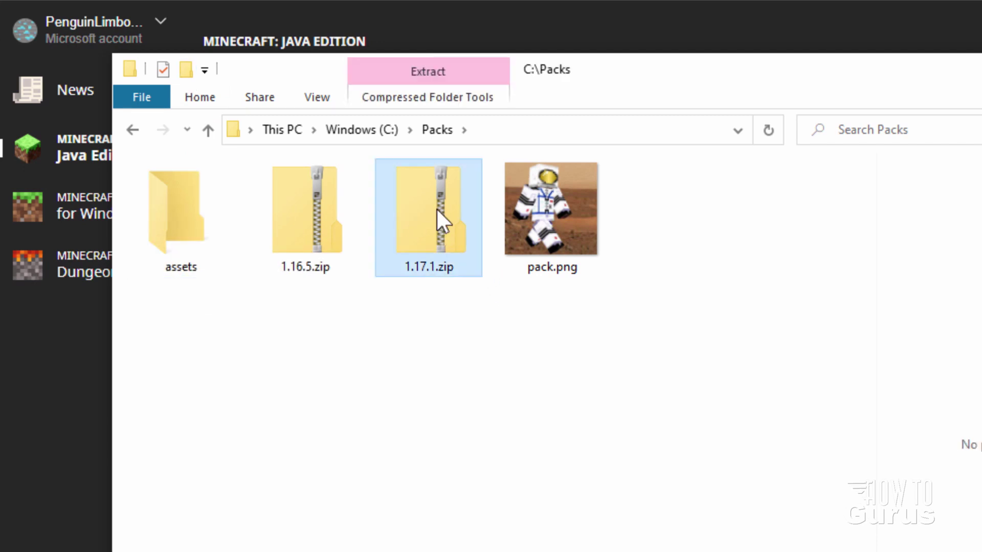
right_click(428, 211)
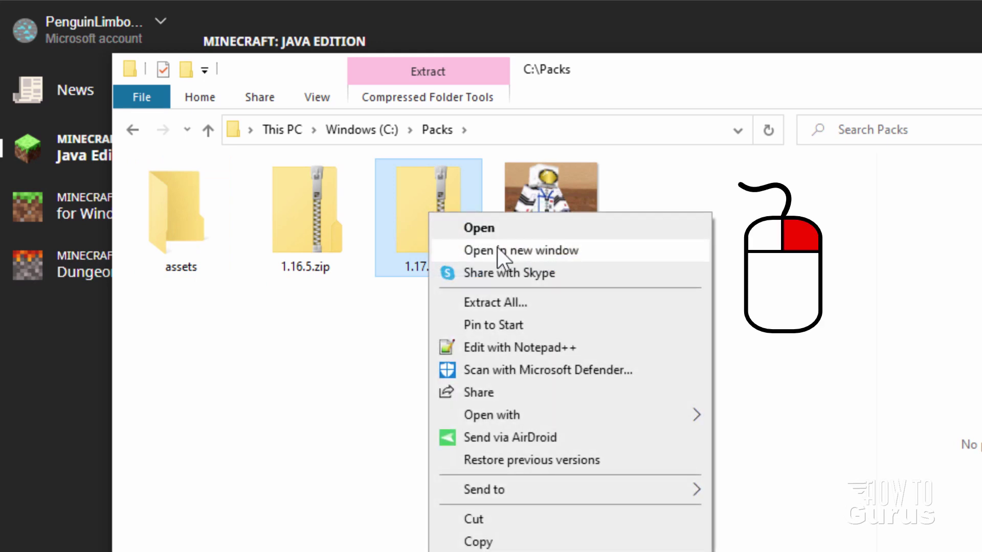
left_click(521, 250)
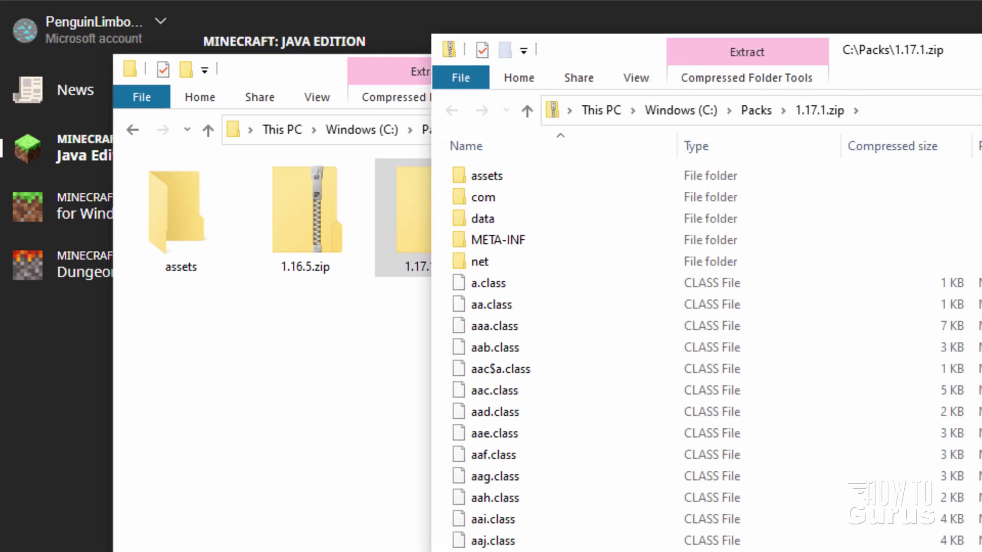
double_click(469, 142)
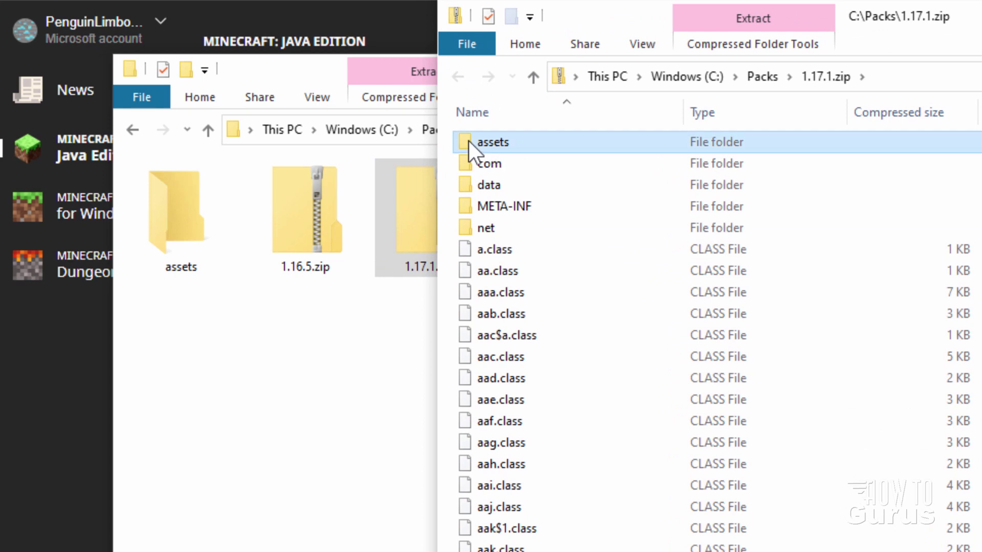
double_click(468, 140)
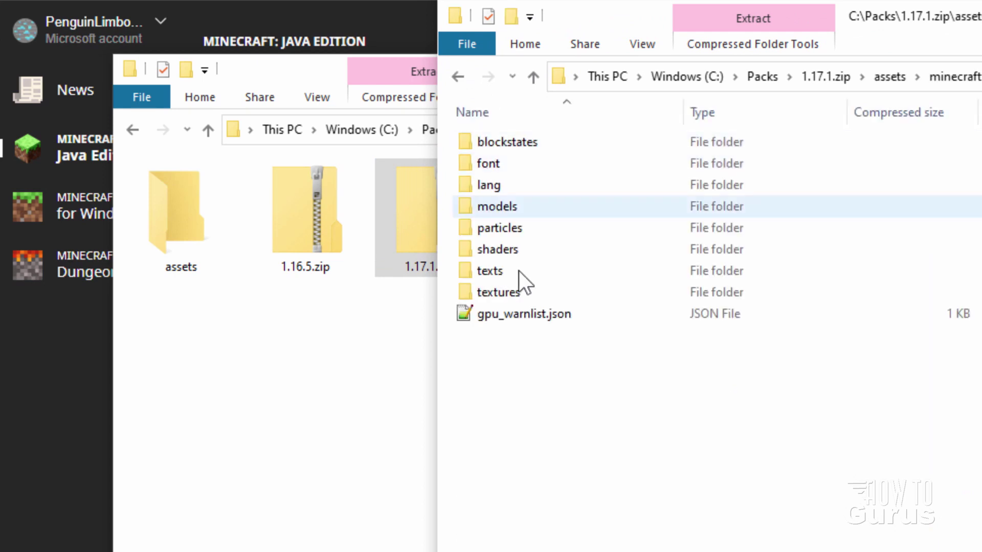
double_click(470, 291)
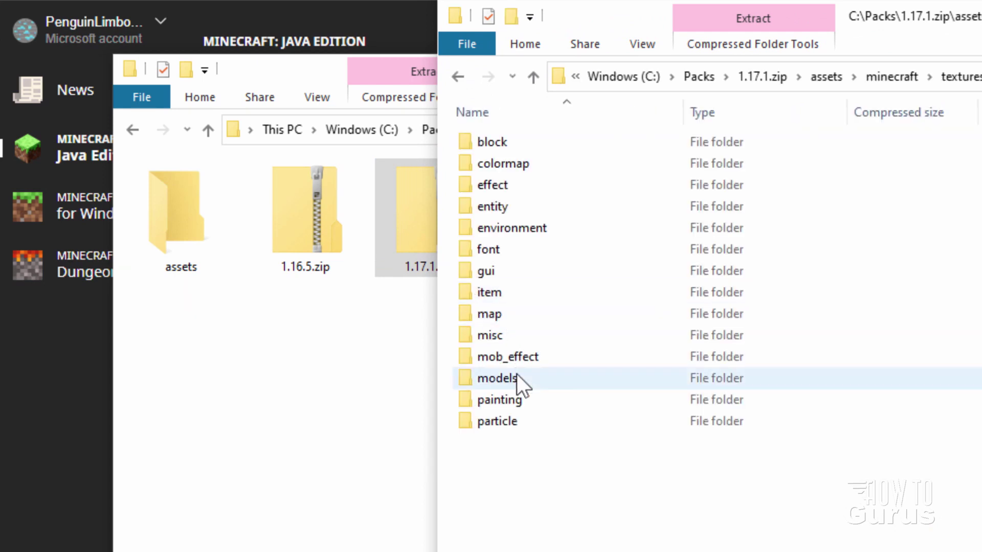
double_click(474, 143)
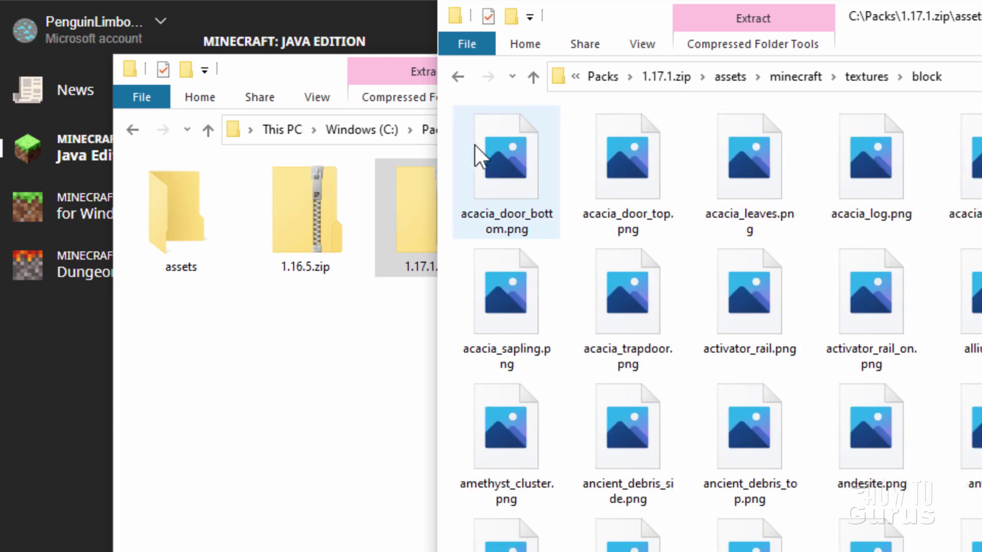
scroll(710, 333, "down", 20)
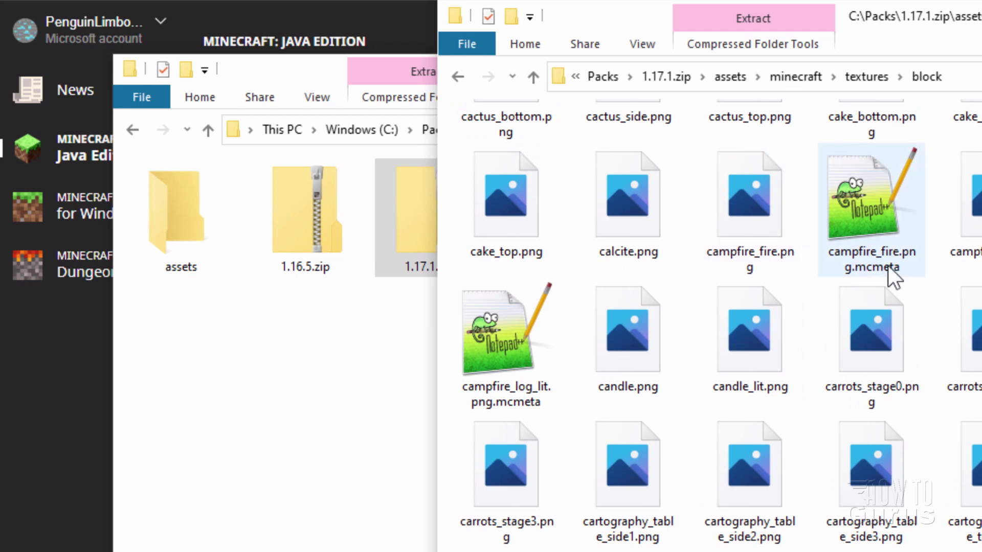
Copy campfire_fire.png and campfire_fire.png.mcmeta into C:\Packs and check the copies
left_click(752, 210)
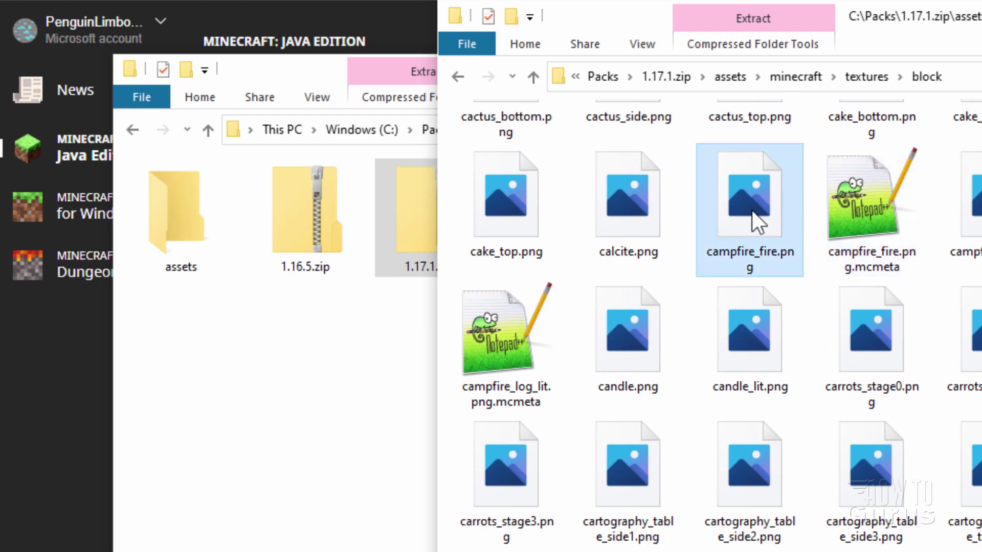
left_click(870, 225, "ctrl")
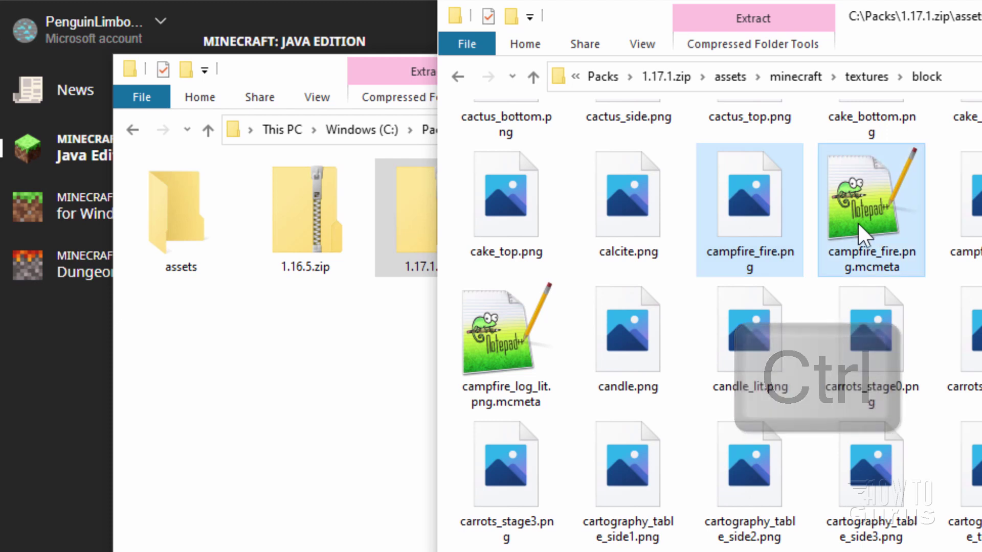
left_click_drag(746, 201, 319, 385)
left_click(345, 394)
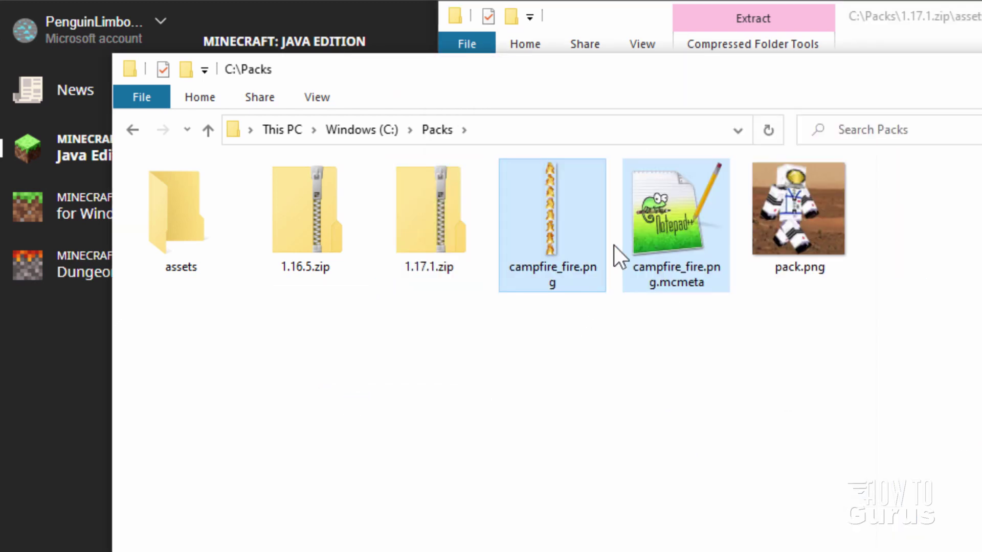
left_click(559, 204)
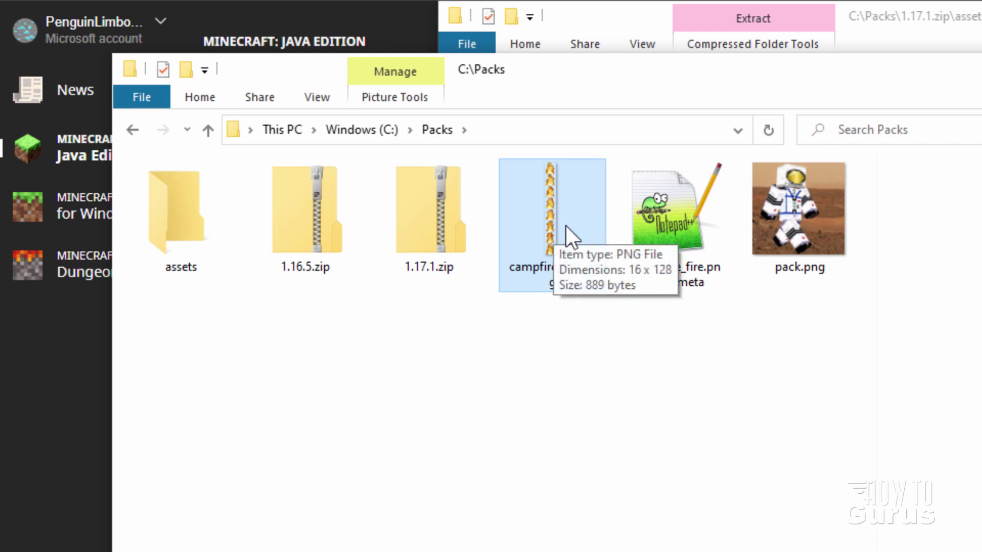
left_click(659, 229)
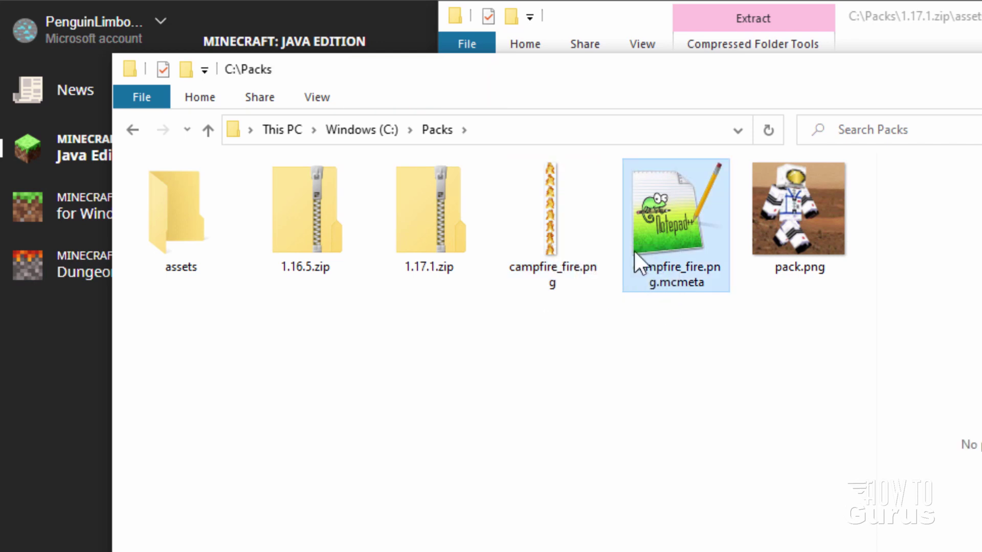
left_click(568, 226)
left_click(668, 243)
Move the archive window aside and bring the Packs window forward
key("alt+Tab")
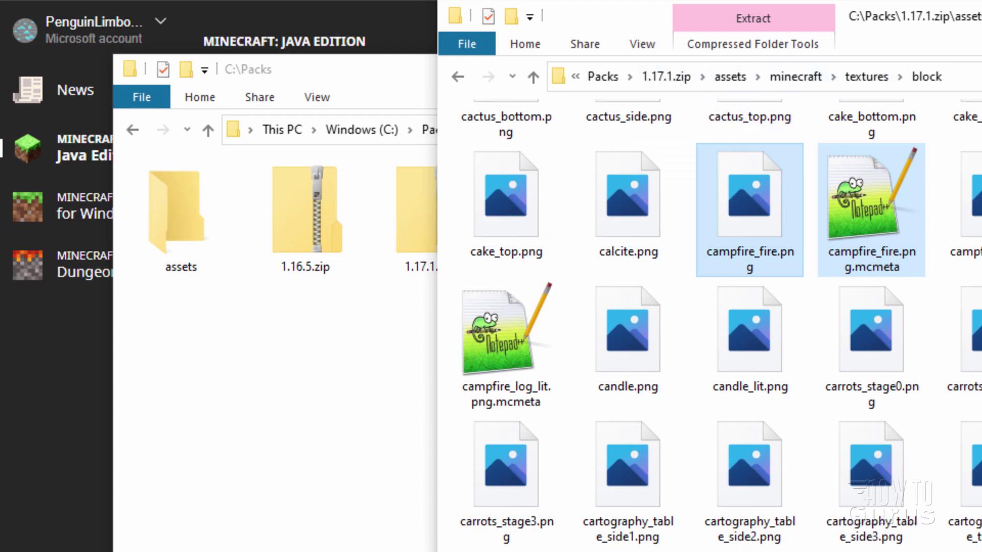
left_click_drag(577, 20, 508, 0)
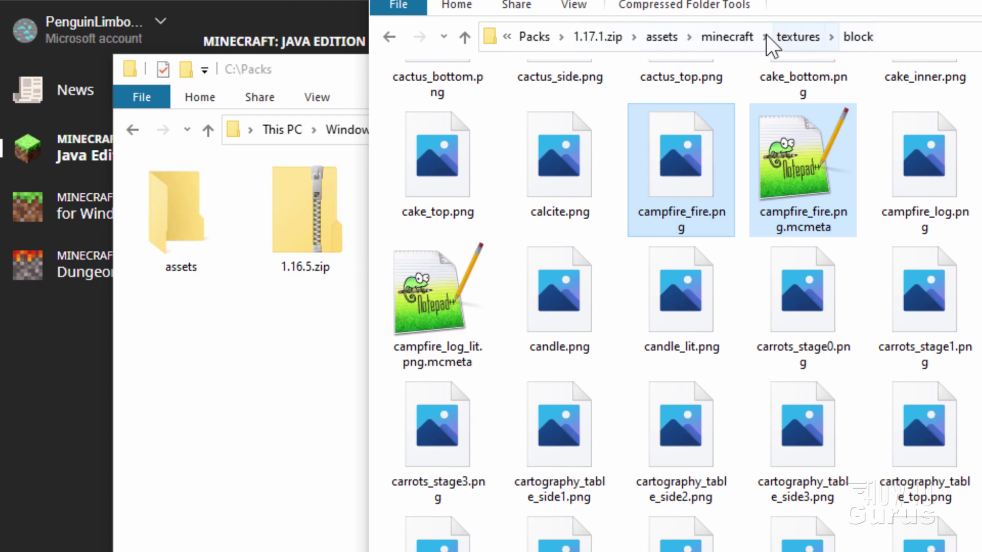
left_click(168, 215)
Open assets and create a 'minecraft' folder inside it
double_click(174, 236)
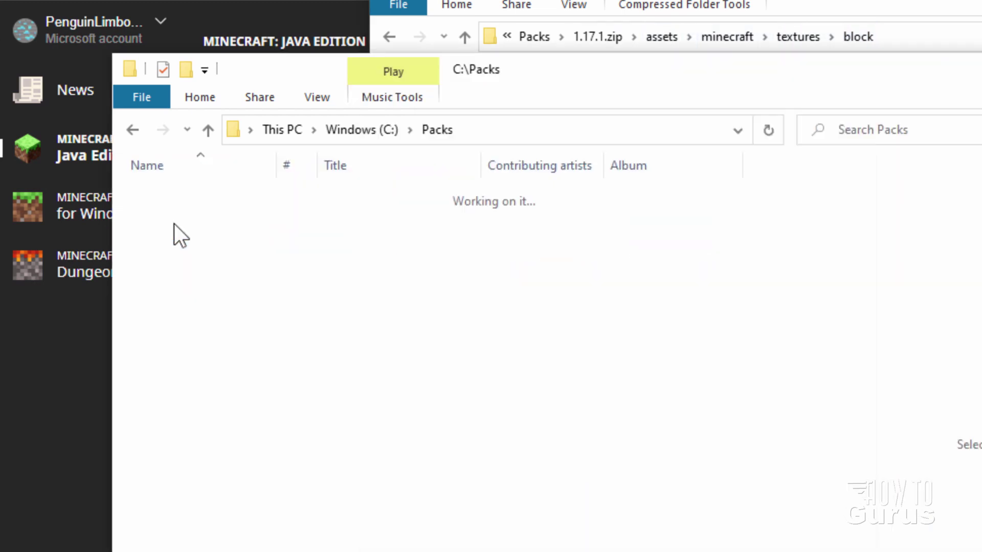
left_click_drag(624, 75, 697, 99)
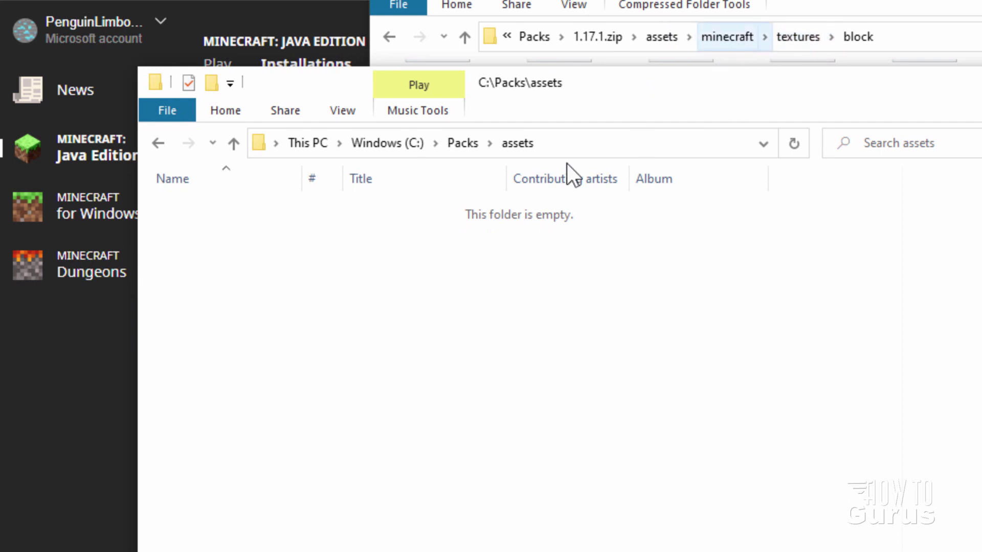
left_click(211, 82)
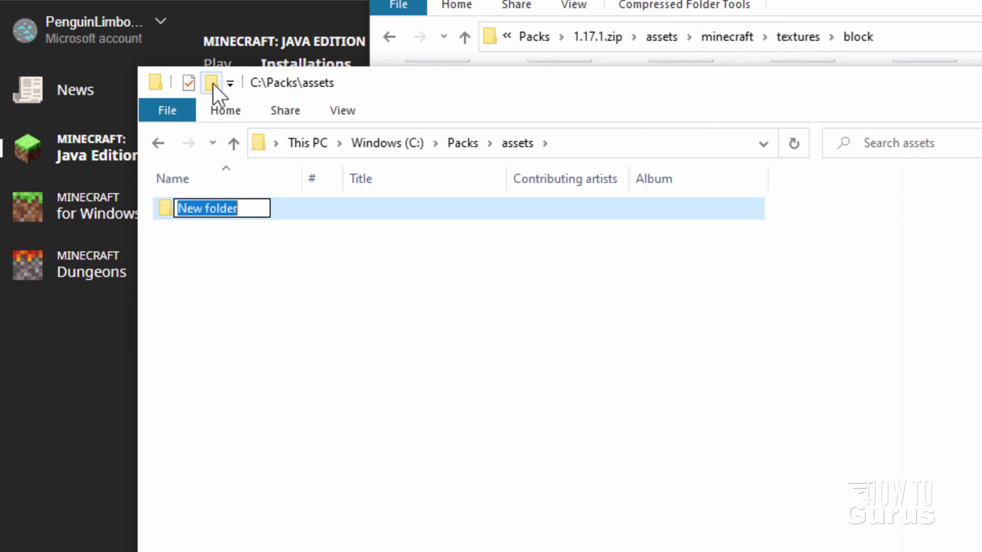
type("minecraft")
left_click(181, 220)
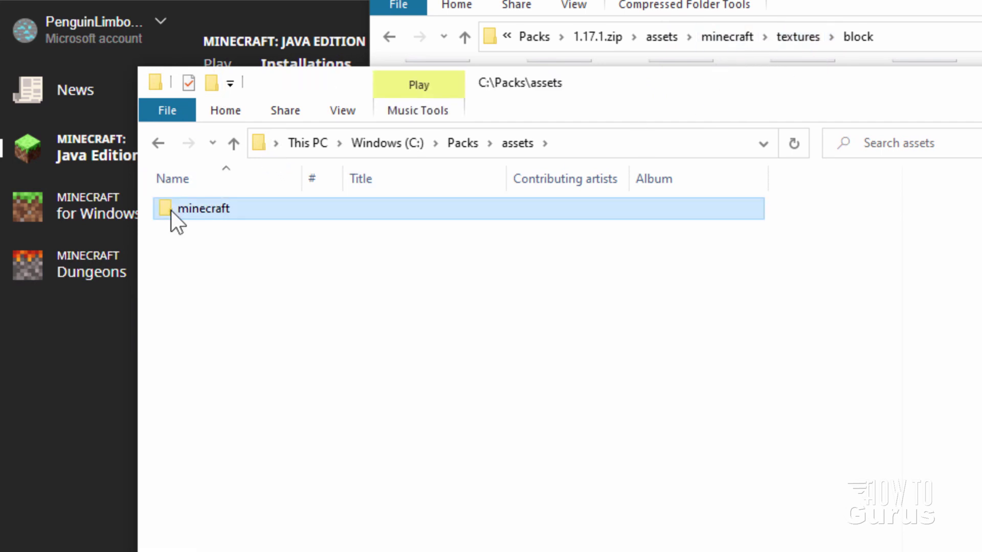
Create 'textures' inside minecraft, then 'block' inside textures, and return to C:\Packs
double_click(174, 214)
left_click(211, 82)
type("textures")
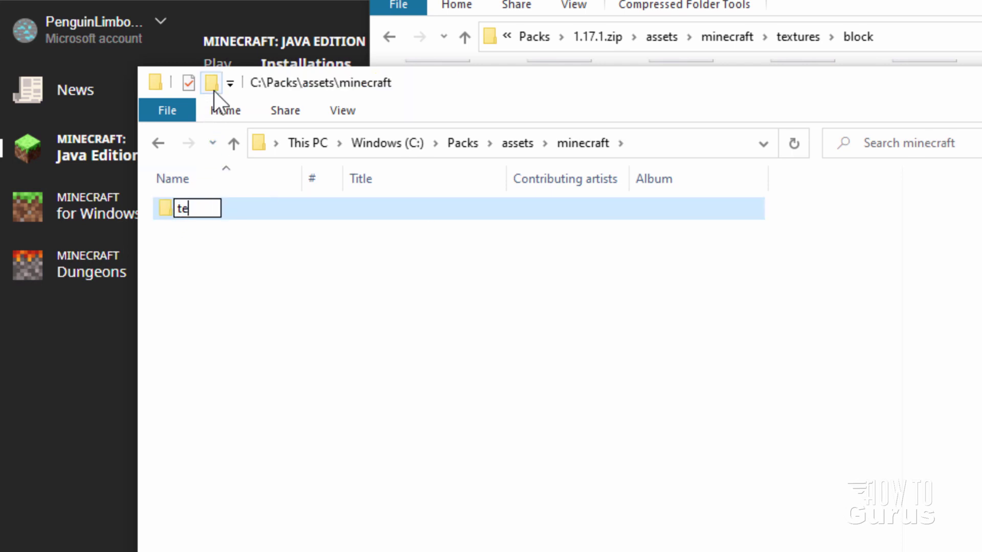
key("Return")
double_click(167, 207)
left_click(211, 82)
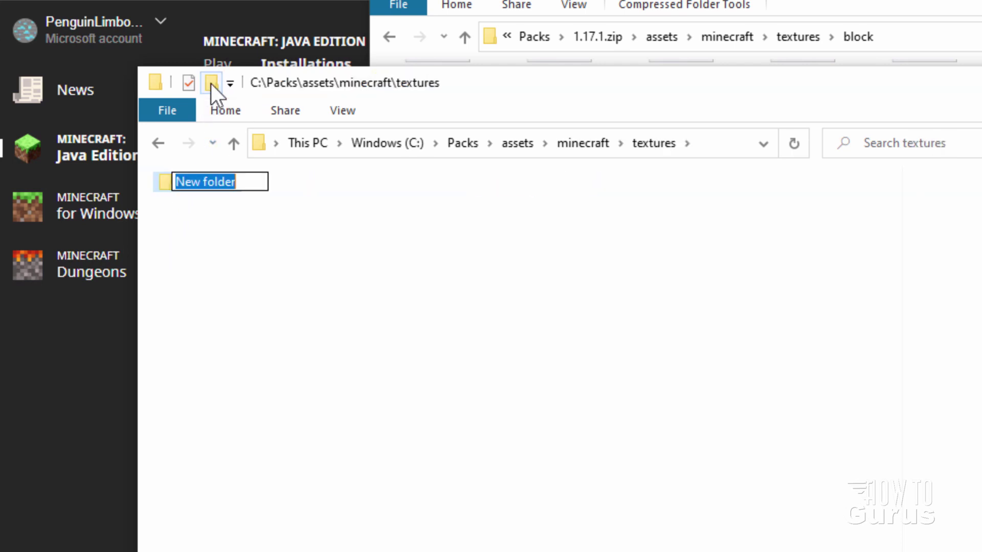
type("block")
left_click(185, 259)
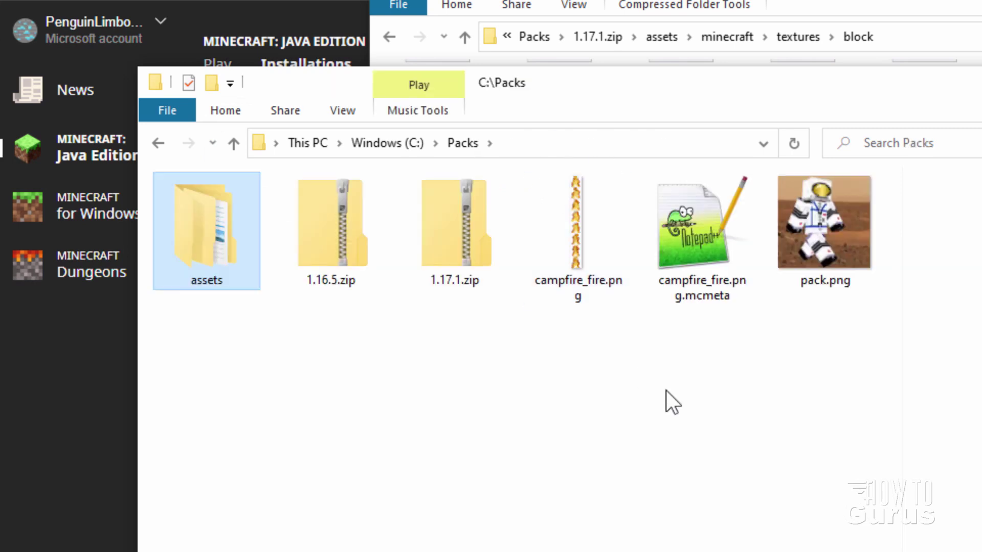
left_click(688, 256)
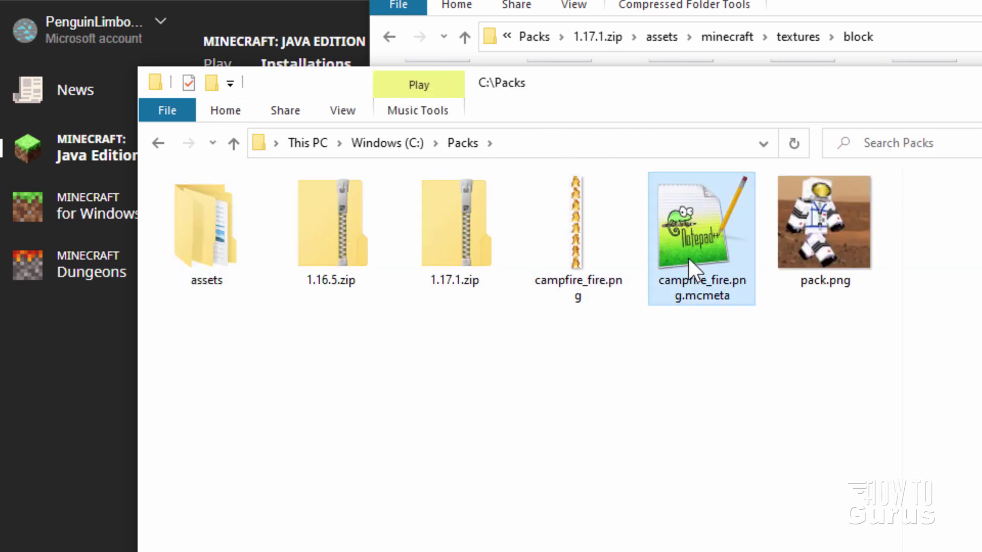
Copy campfire_fire.png.mcmeta, paste it into assets\minecraft\textures\block, and return to C:\Packs
right_click(685, 225)
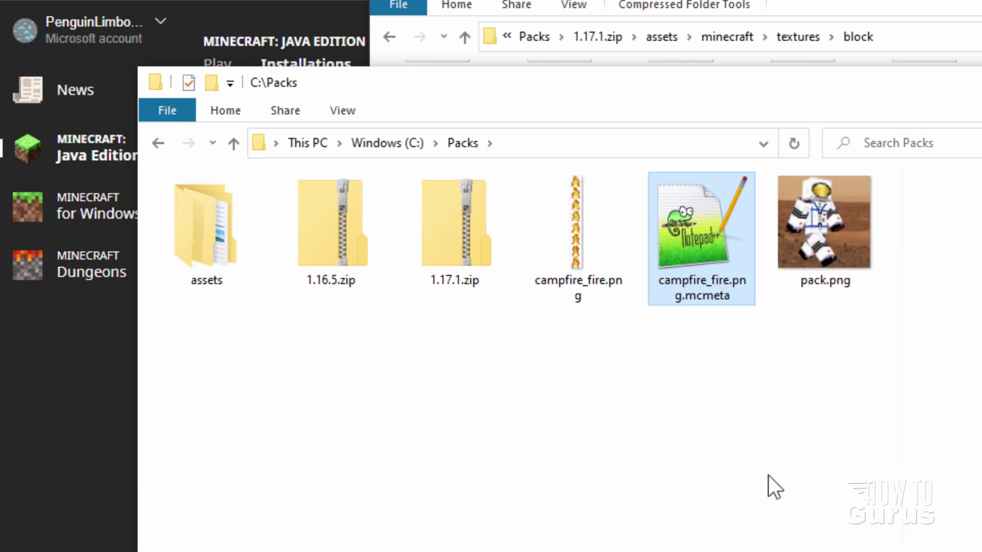
double_click(205, 232)
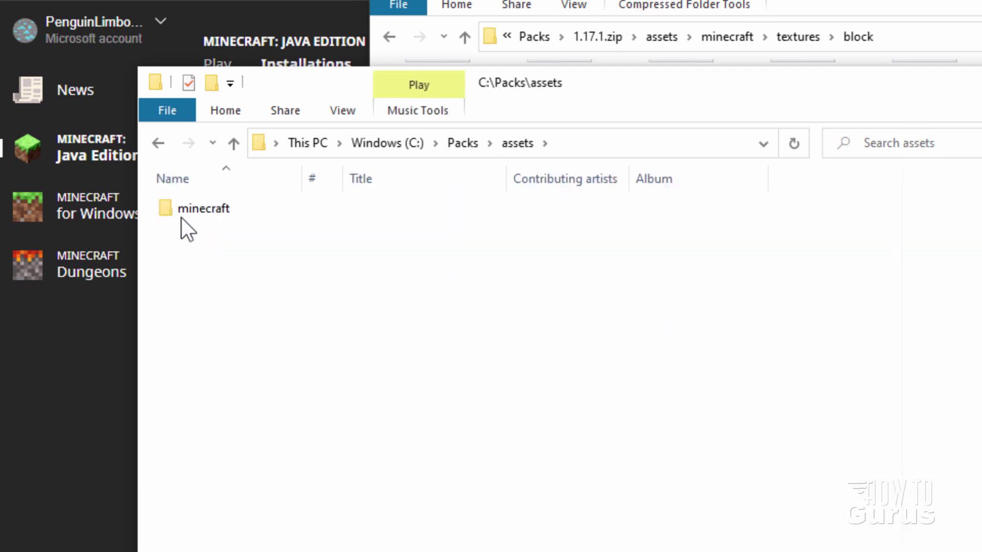
double_click(180, 216)
double_click(175, 213)
double_click(169, 189)
right_click(355, 311)
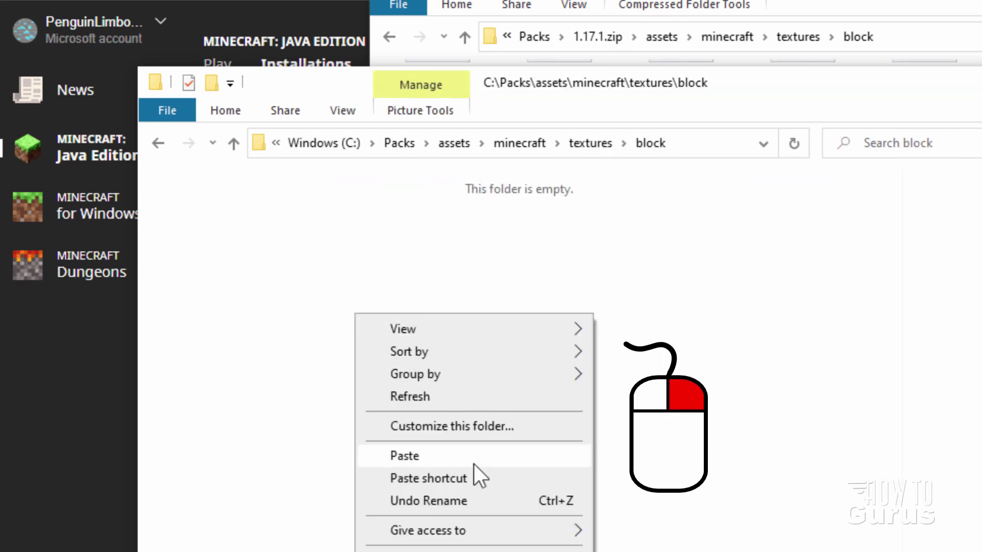
left_click(461, 454)
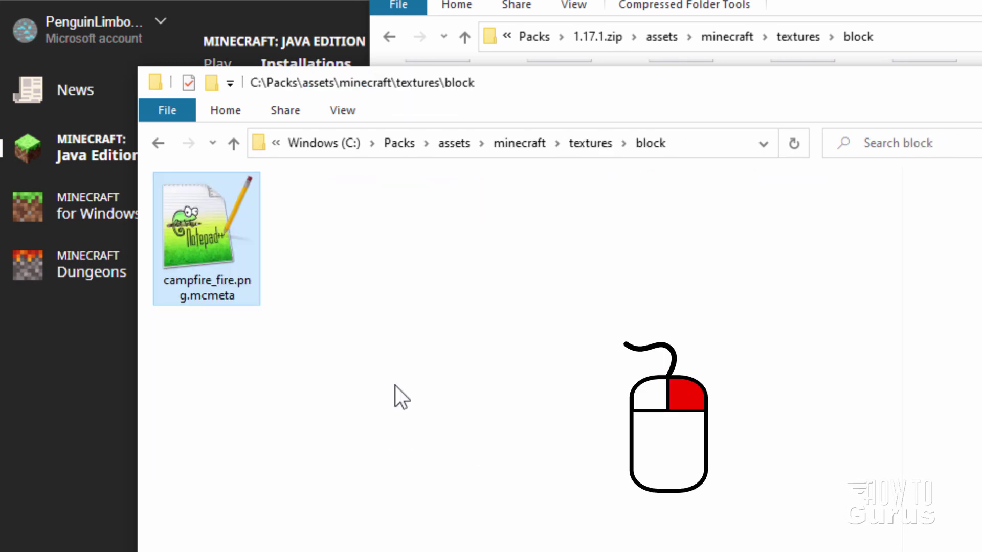
left_click(397, 143)
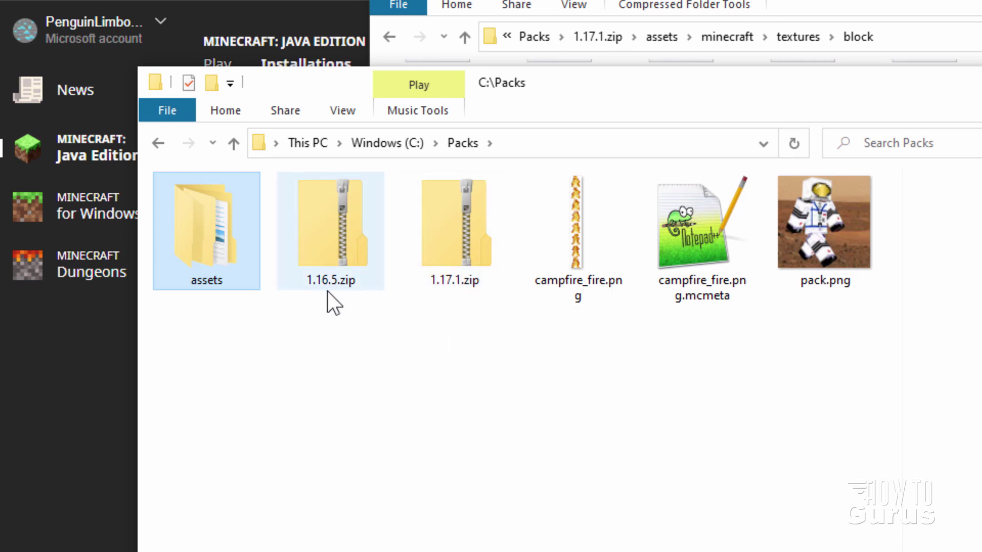
Open 1.16.5.zip in its own window and locate pack.mcmeta
right_click(329, 240)
left_click(360, 278)
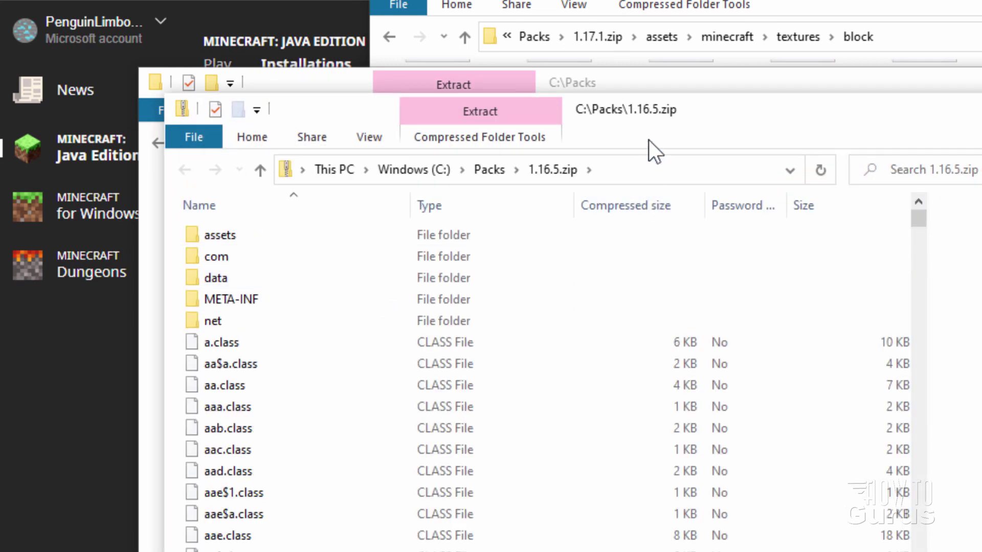
left_click_drag(718, 111, 979, 32)
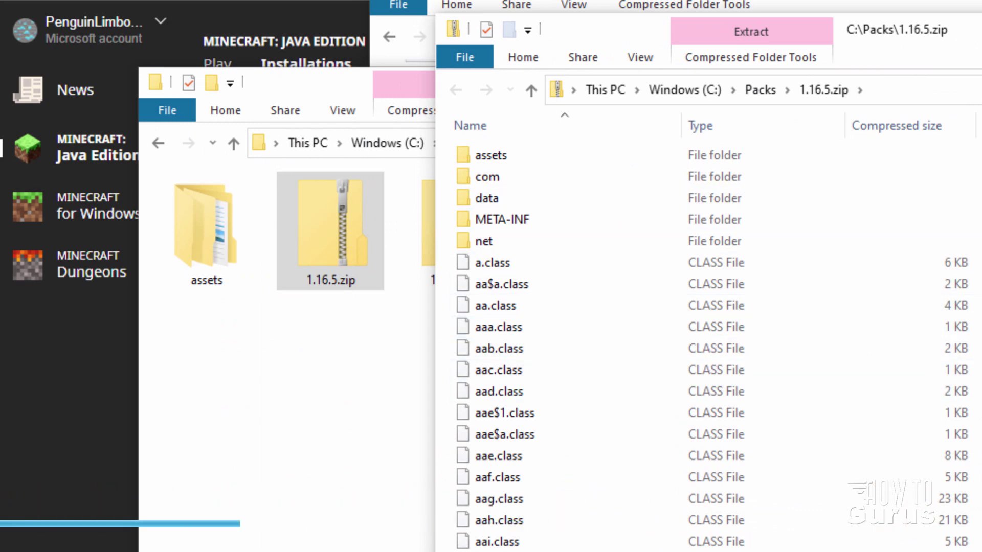
scroll(715, 343, "down", 20)
scroll(725, 413, "down", 20)
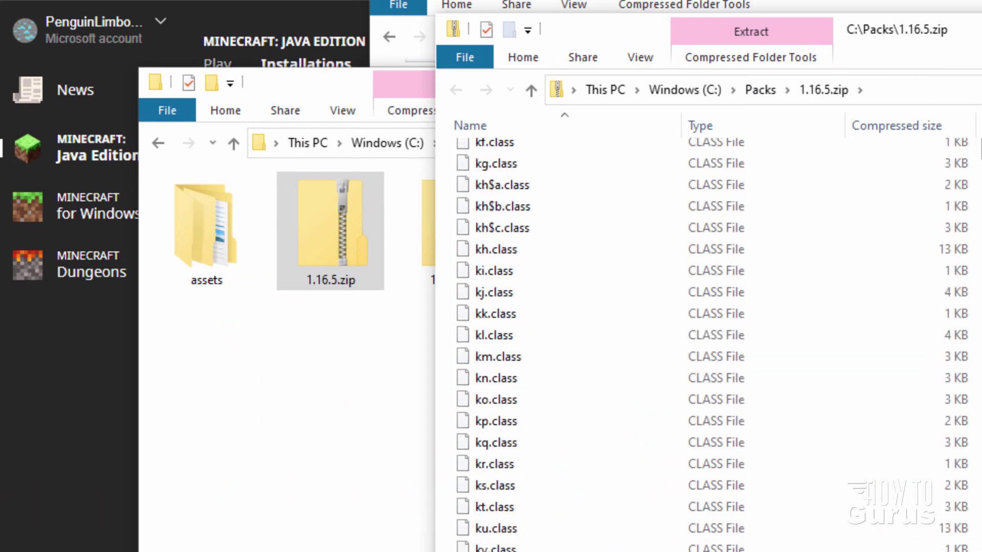
scroll(725, 414, "up", 11)
scroll(725, 413, "up", 20)
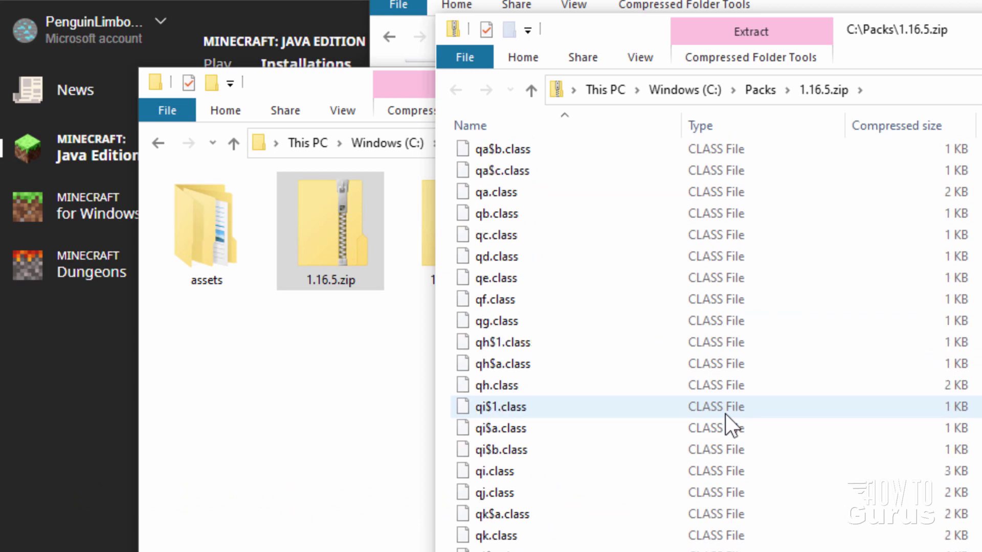
left_click(531, 305)
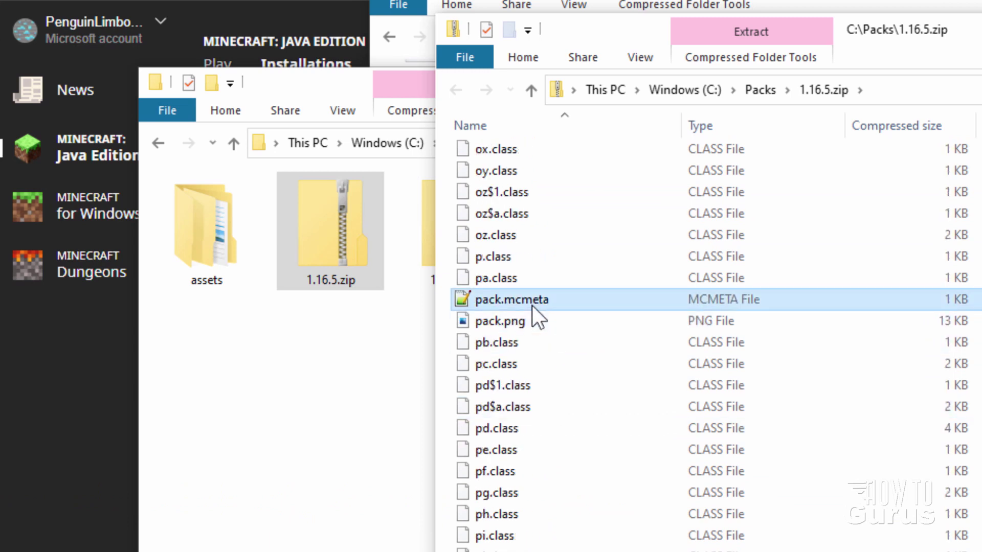
left_click(512, 321)
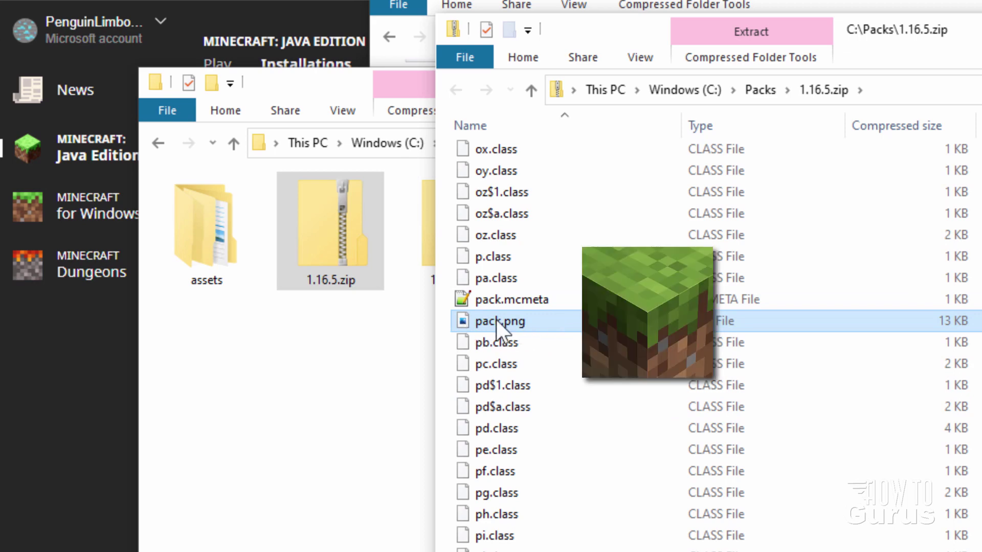
Copy pack.mcmeta into C:\Packs via Copy here and close the archive window
left_click_drag(971, 38, 981, 238)
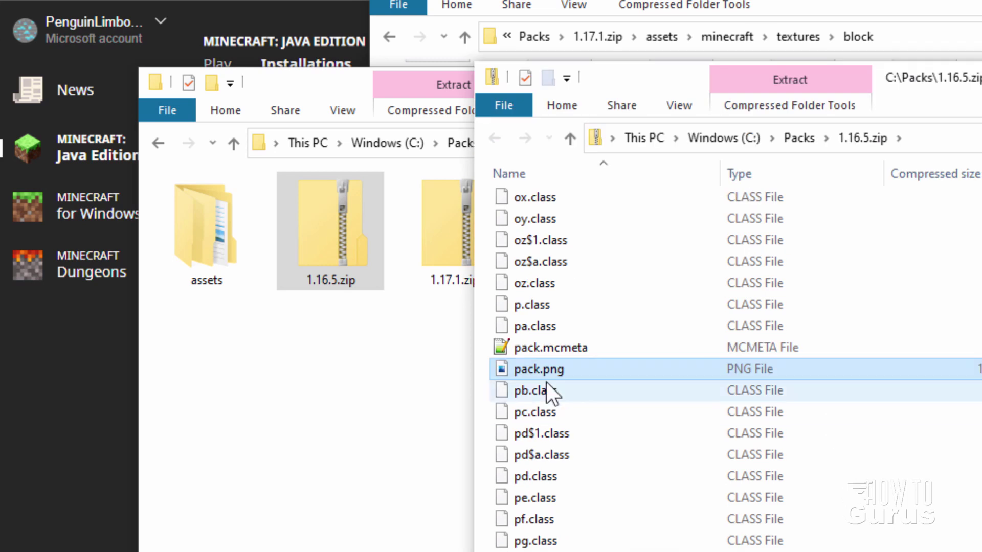
left_click(555, 345)
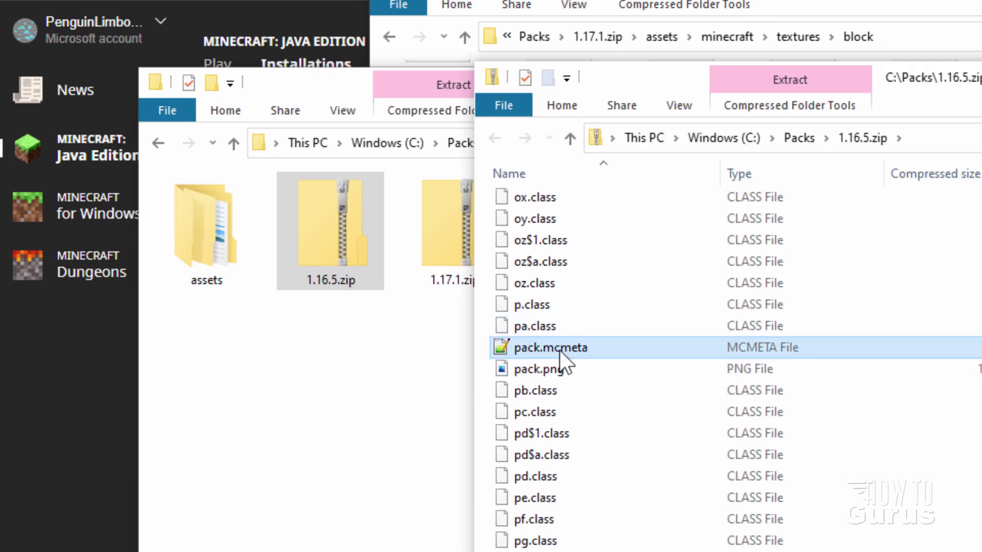
left_click_drag(560, 351, 231, 409)
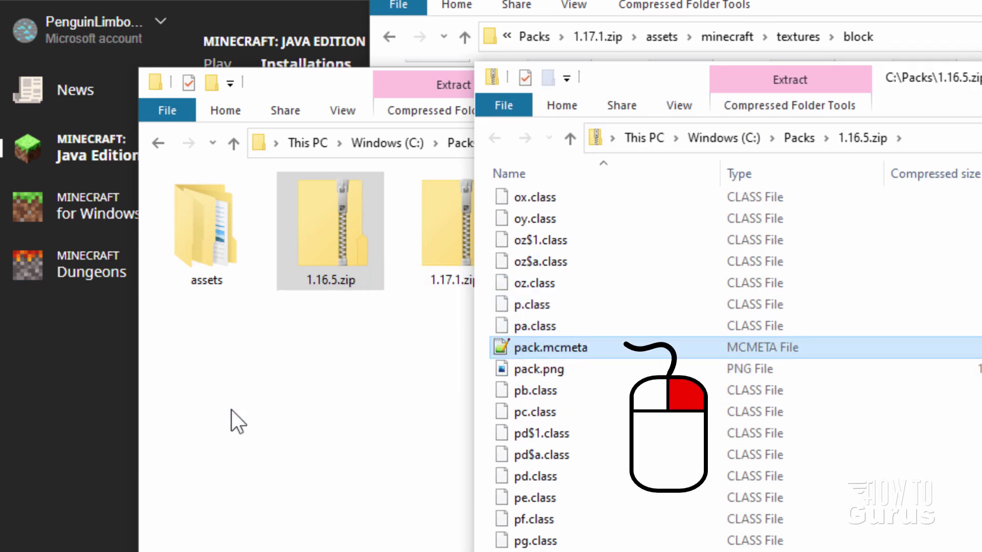
left_click(253, 424)
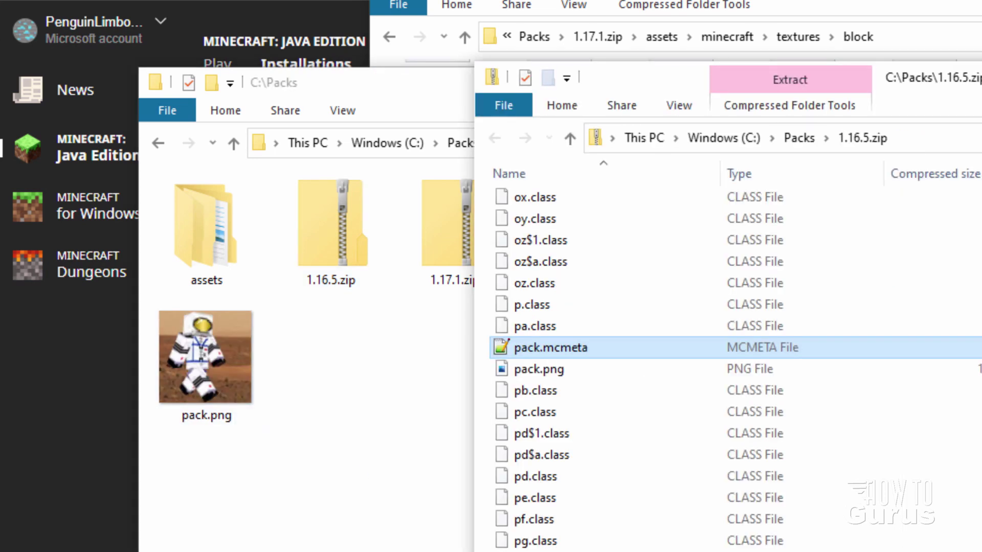
key("alt+F4")
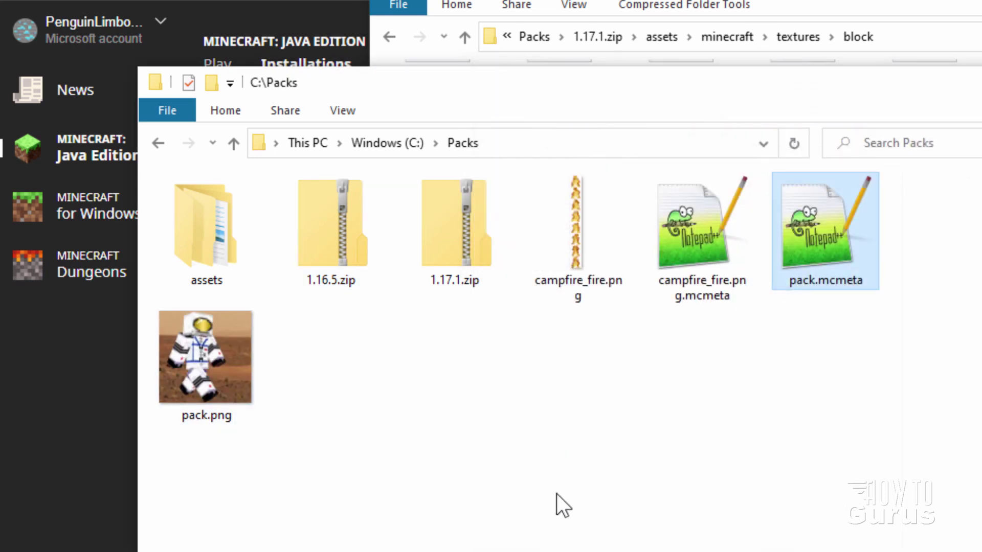
left_click(469, 234)
left_click(350, 243)
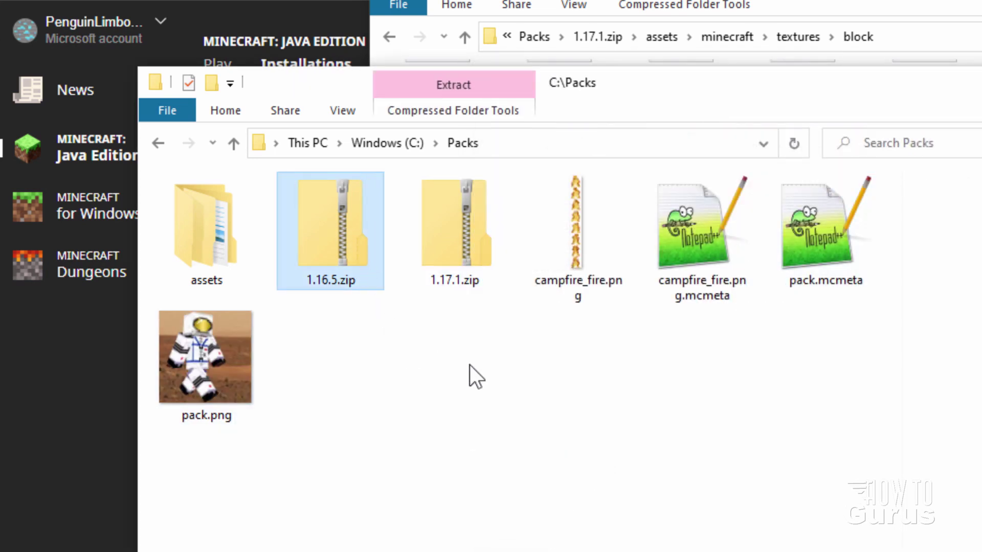
left_click(397, 324)
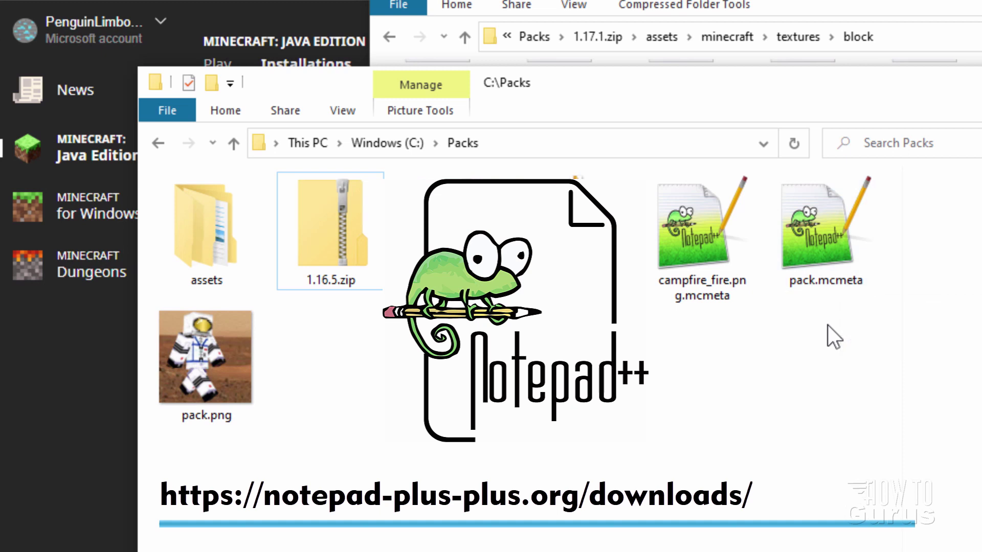
Open pack.mcmeta in Notepad++ and change pack_format from 6 to 7
double_click(824, 227)
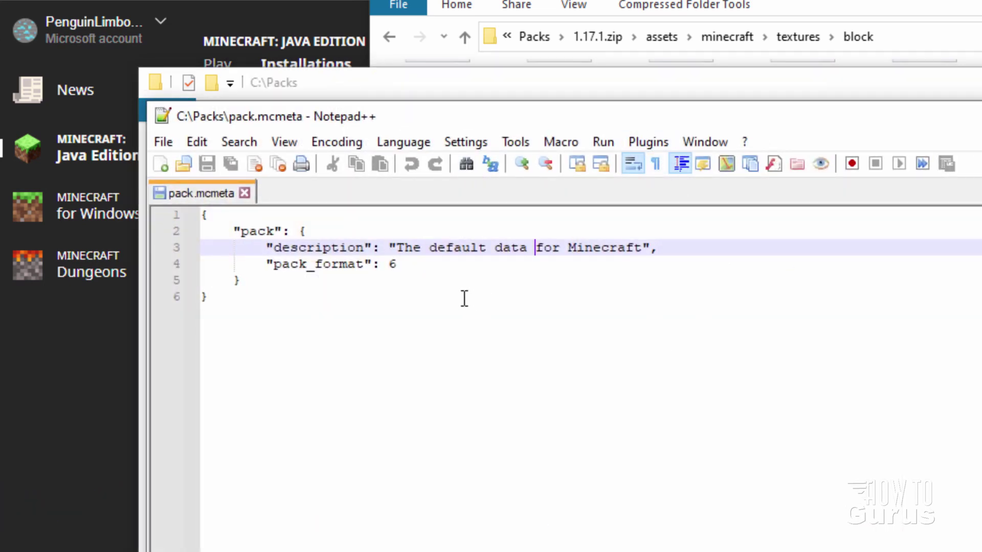
left_click(467, 279)
left_click(398, 265)
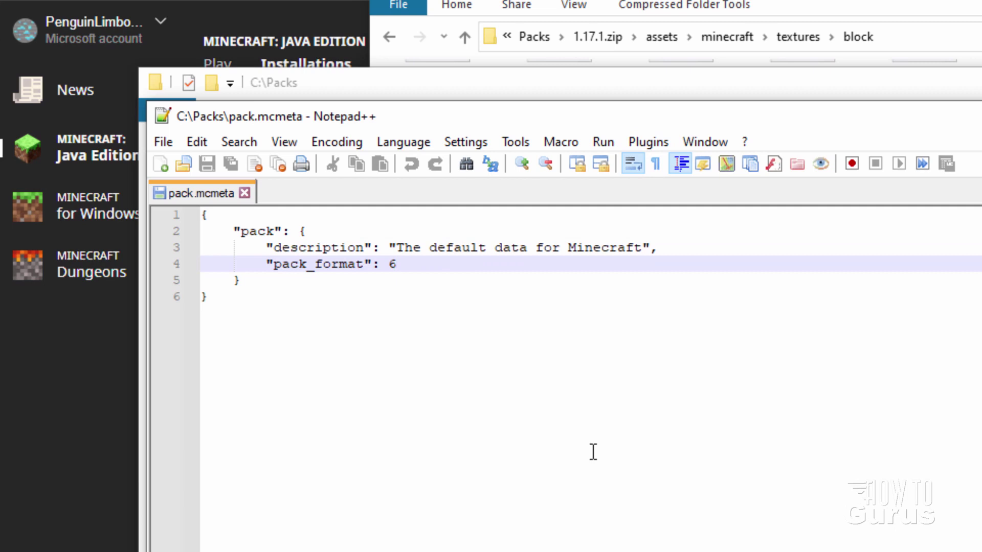
key("BackSpace")
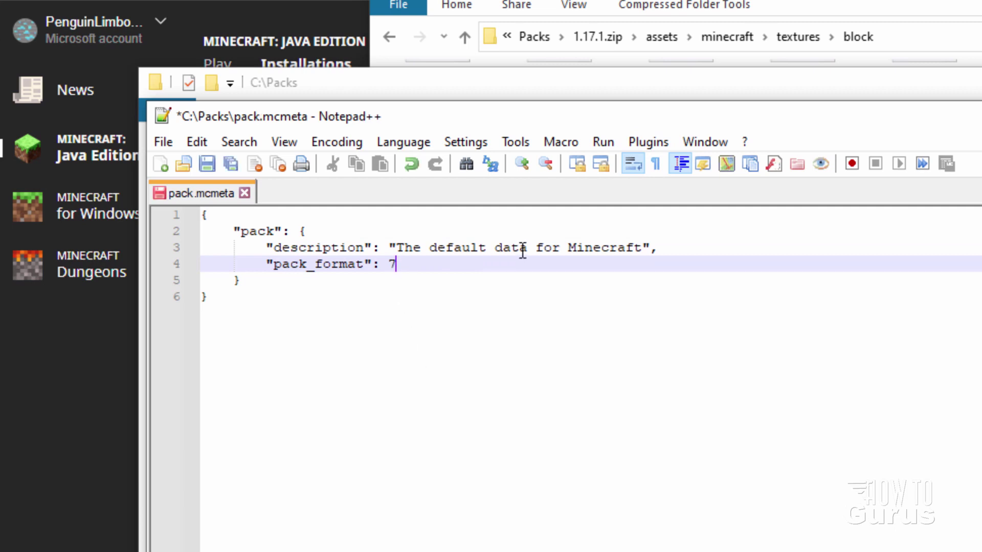
Replace the description with 'Colorful Campfire', save the file, and close Notepad++
left_click(520, 248)
left_click_drag(642, 249, 397, 249)
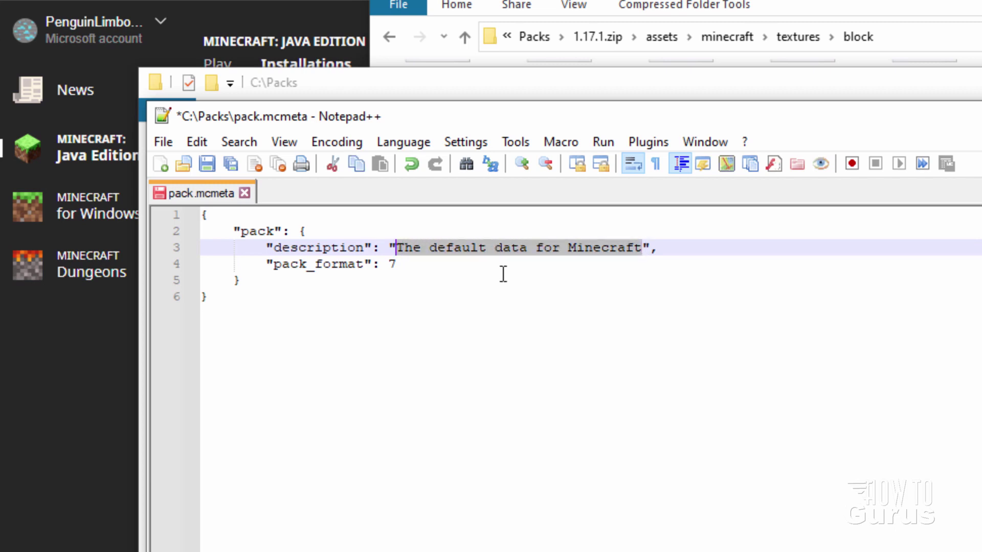
type("Colorful Campf")
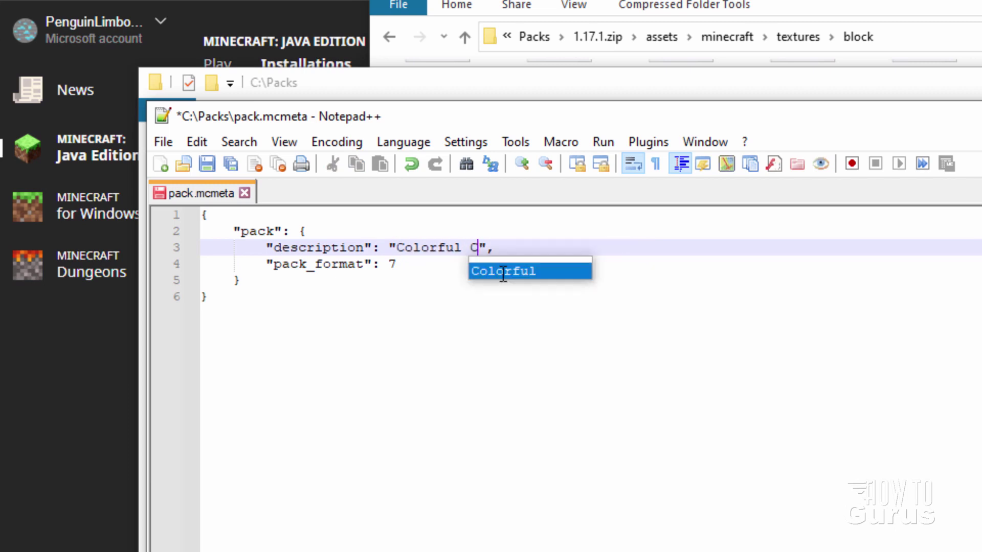
type("ire")
left_click(402, 331)
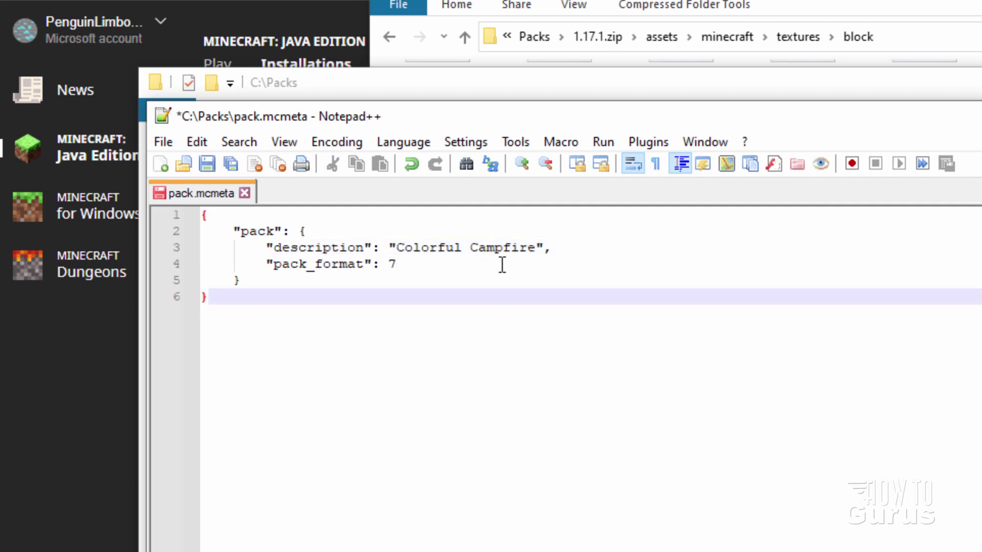
left_click(208, 163)
left_click(969, 117)
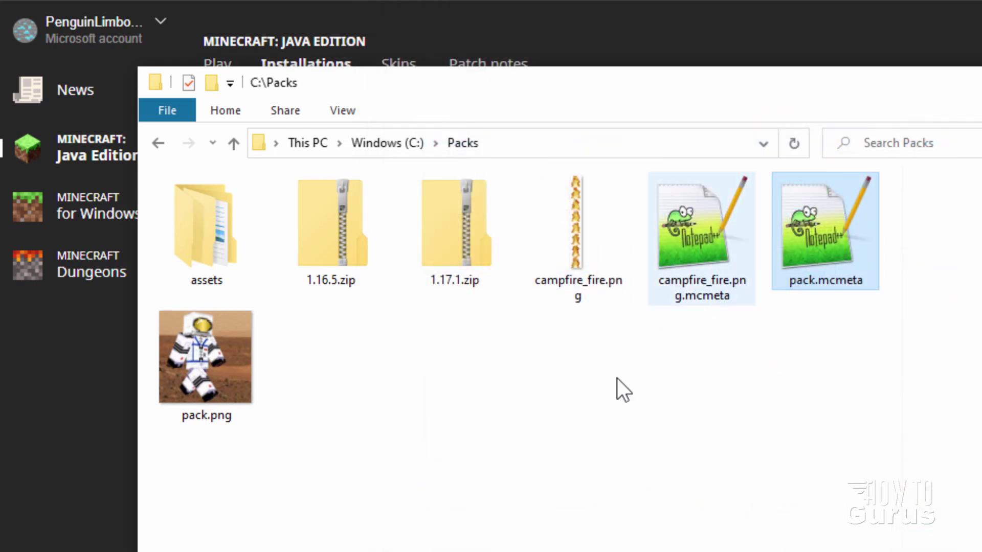
Move the C:\Packs Explorer window left and place it over paint.net's blank 800 x 600 canvas
left_click_drag(671, 90, 578, 88)
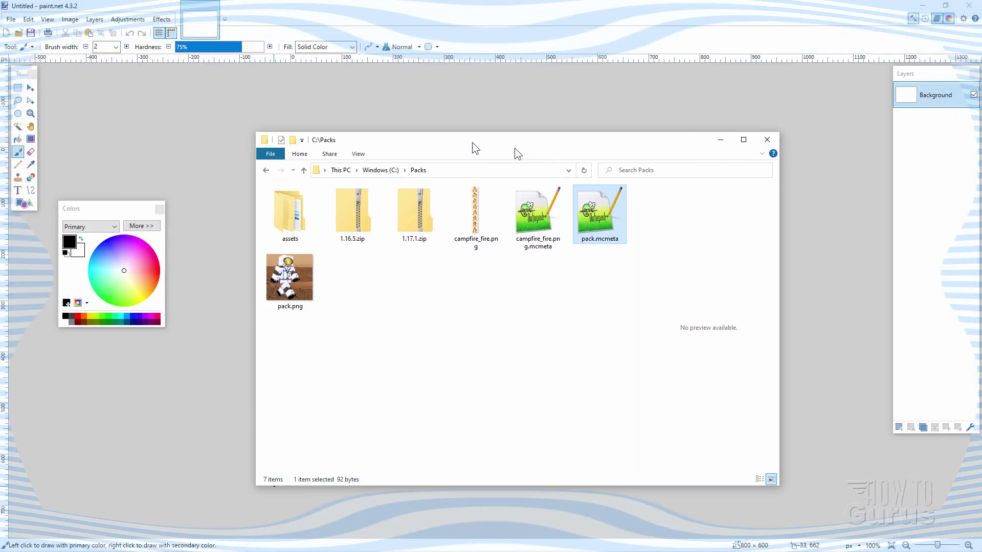
mouse_move(514, 148)
left_mouse_down()
mouse_move(719, 327)
mouse_move(576, 144)
mouse_move(561, 158)
mouse_move(546, 116)
mouse_move(559, 147)
mouse_move(580, 151)
left_mouse_up()
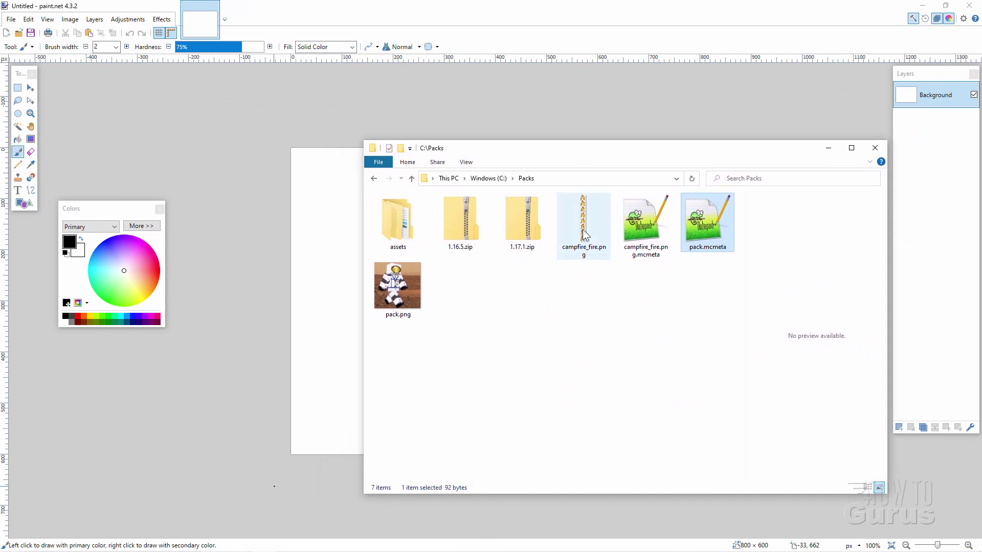
Open campfire_fire.png in paint.net as its own image and zoom in on the flame strip
left_click_drag(585, 236, 215, 238)
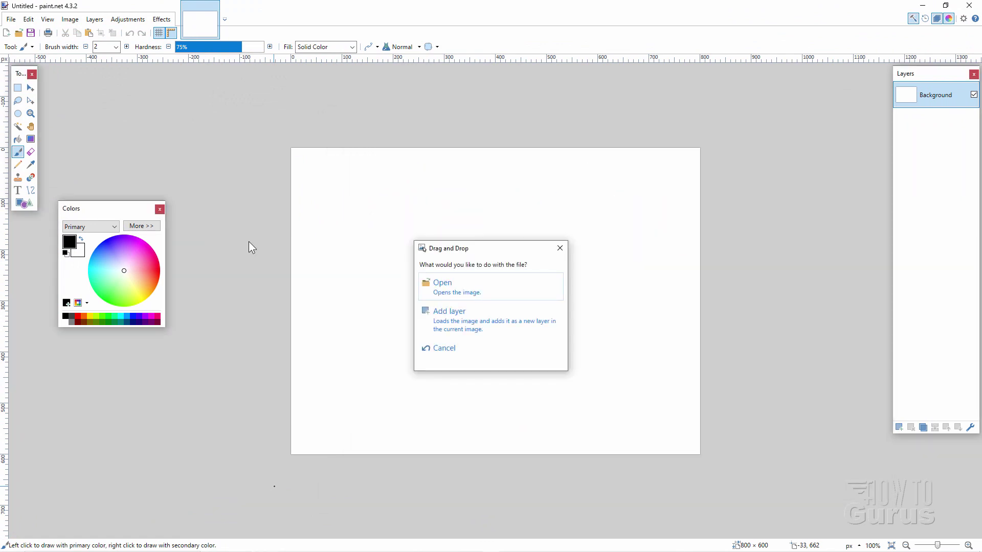
left_click(450, 289)
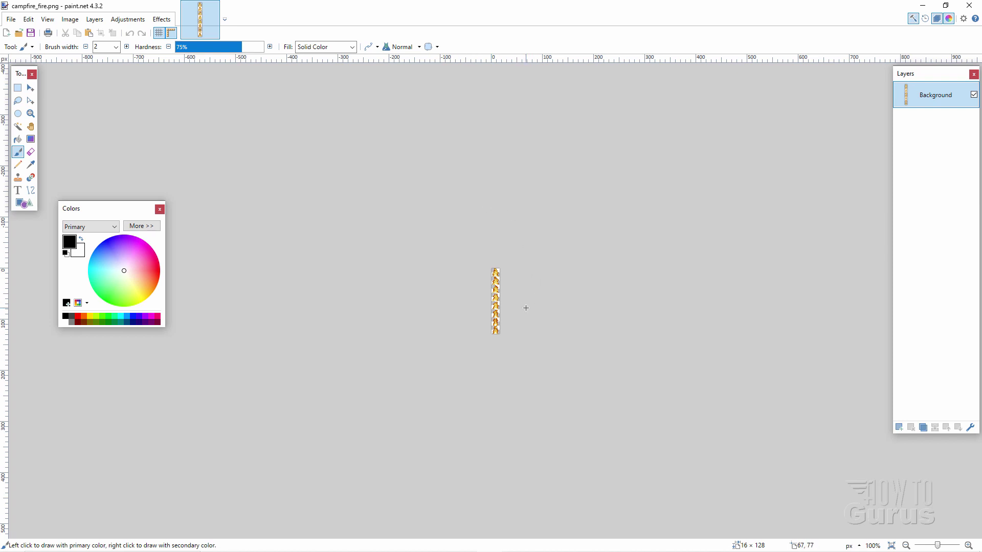
left_click(31, 113)
left_click(501, 309)
left_click(499, 306)
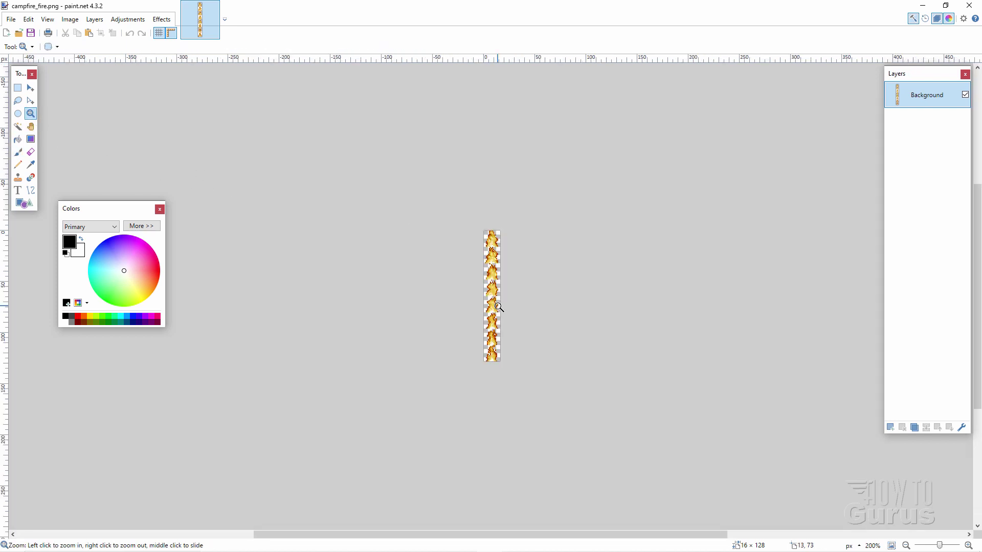
left_click(496, 302)
left_click(494, 297)
left_click(494, 296)
left_click(496, 296)
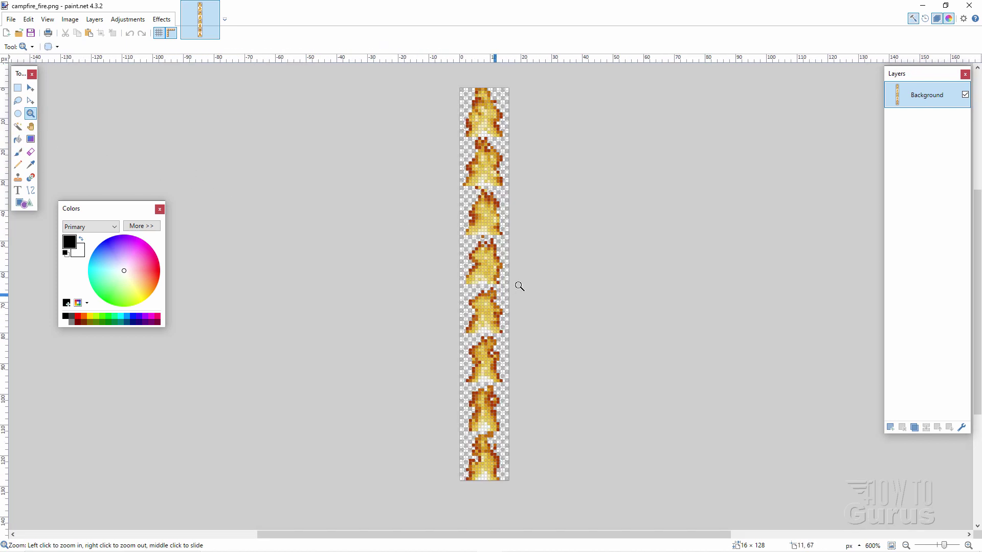
left_click(517, 284)
Settle the zoom at 600%, pick Move Selected Pixels, and add Layer 2 above Background
right_click(532, 284)
left_click(30, 89)
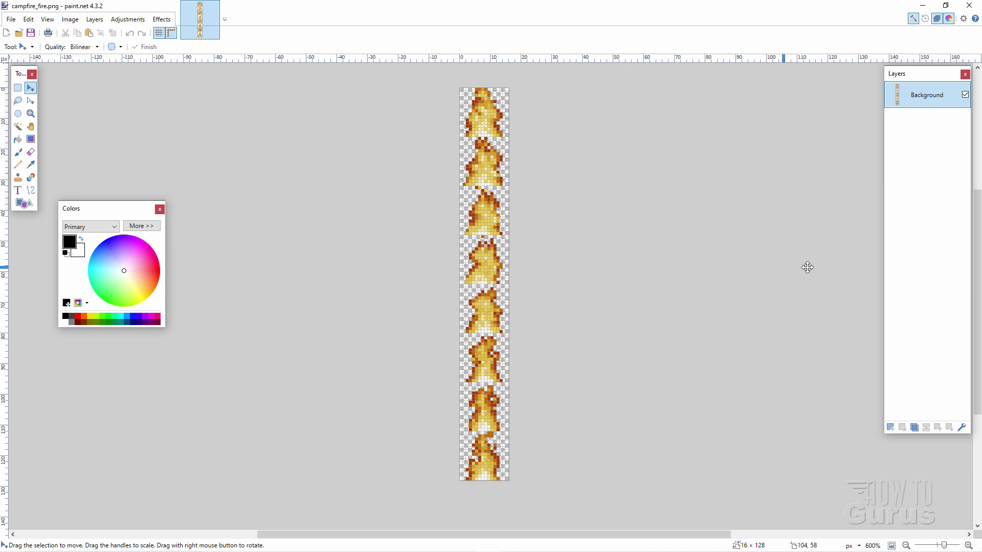
left_click(891, 427)
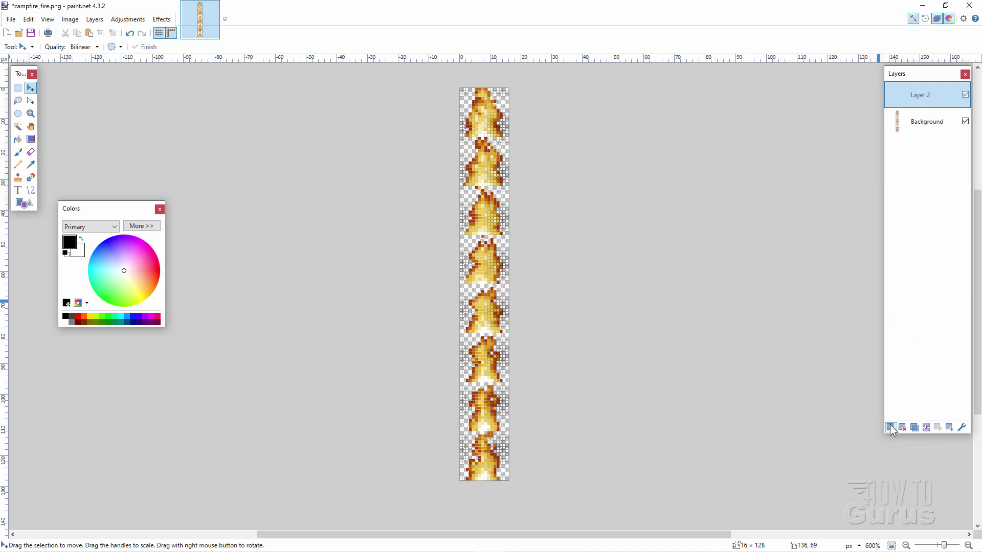